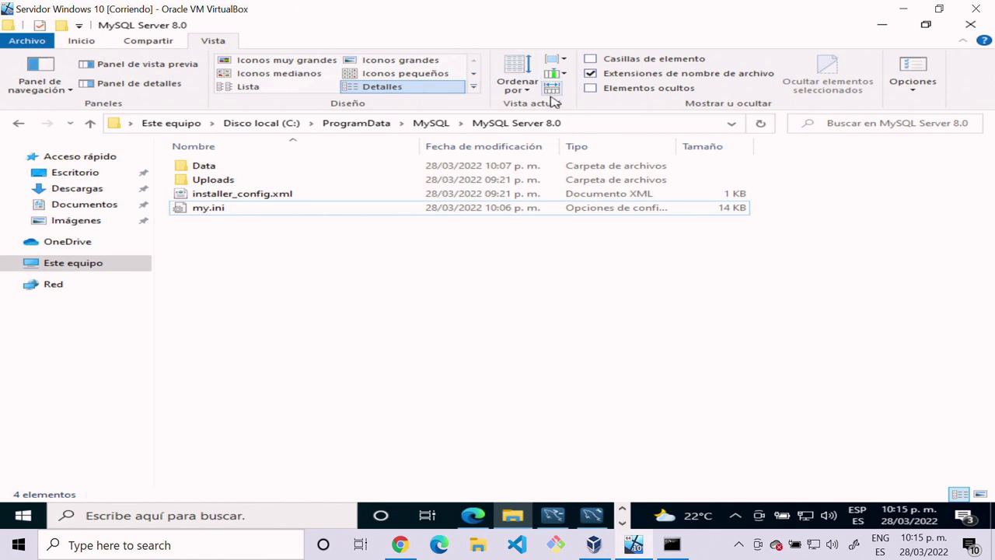
Step: Check the full path of the MySQL Server 8.0 folder and locate the my.ini file in it
{"action": "left_click", "coordinate": [571, 123]}
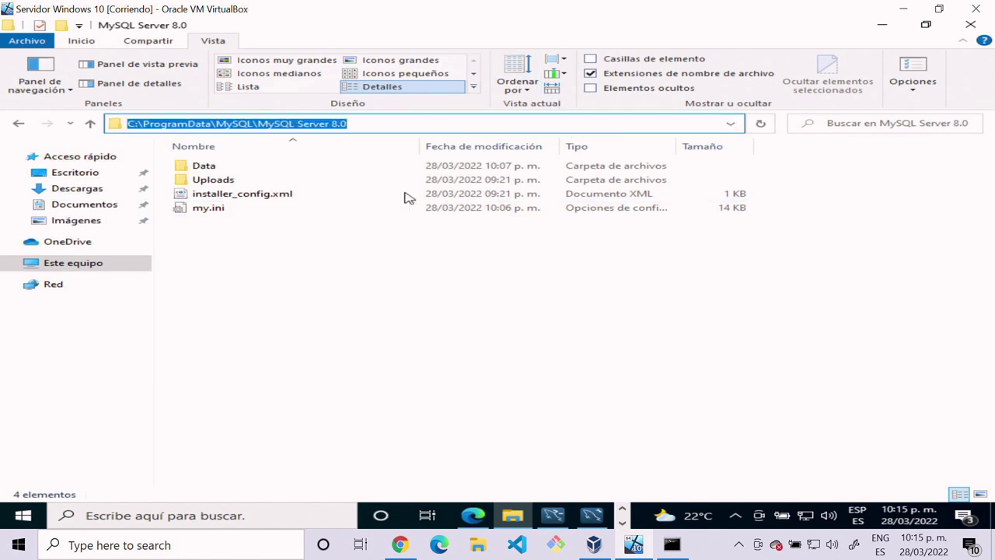
{"action": "left_click", "coordinate": [179, 212]}
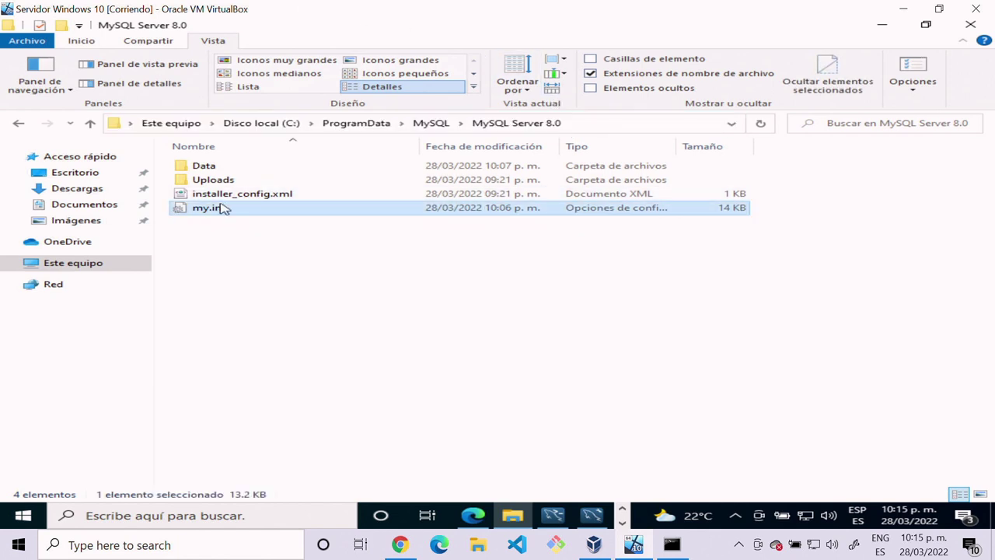
{"action": "left_click", "coordinate": [633, 125]}
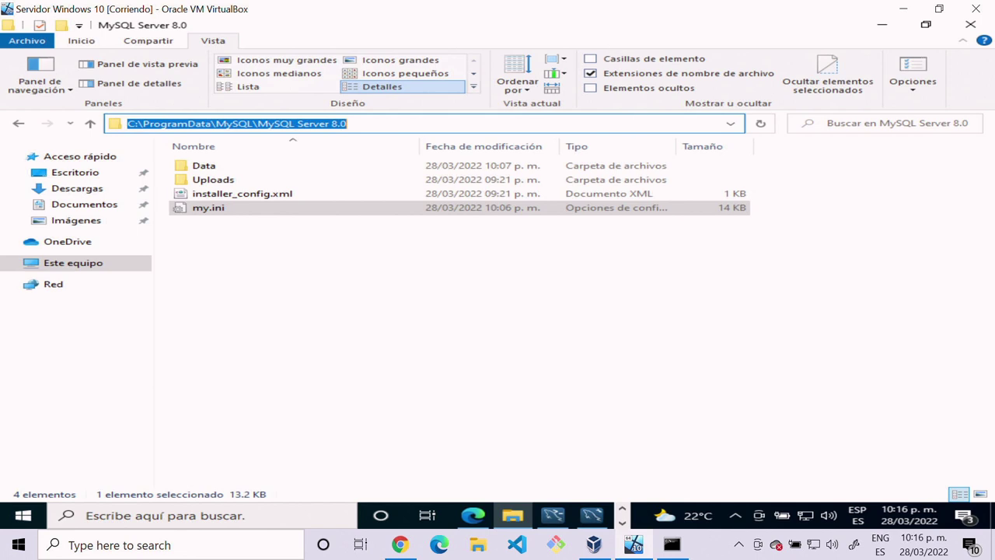
{"action": "left_click", "coordinate": [205, 215]}
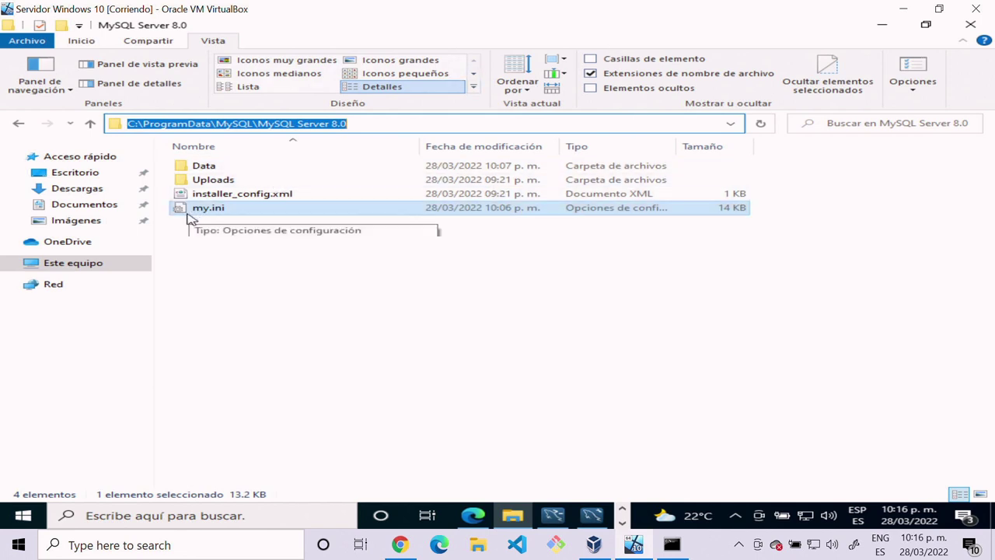
Step: Open my.ini for editing and add the test text "fdfdfdf" to the empty comment line under the Configuration Wizard line
{"action": "right_click", "coordinate": [199, 214]}
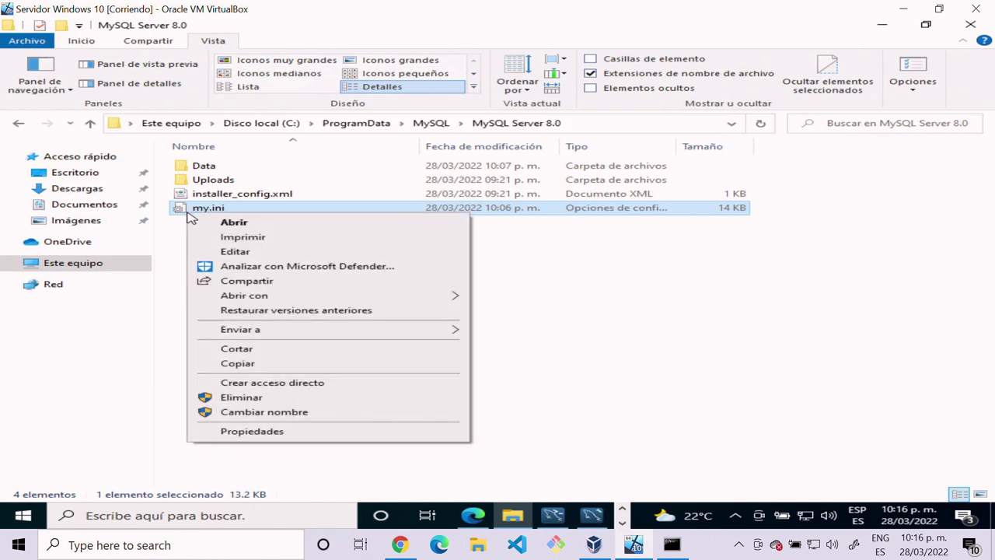
{"action": "left_click", "coordinate": [234, 252]}
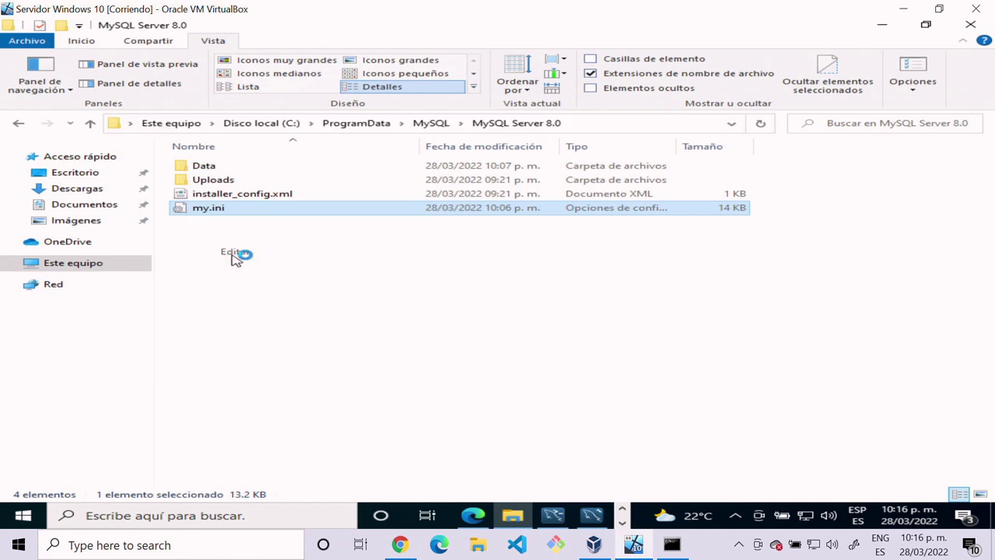
{"action": "left_click", "coordinate": [175, 159]}
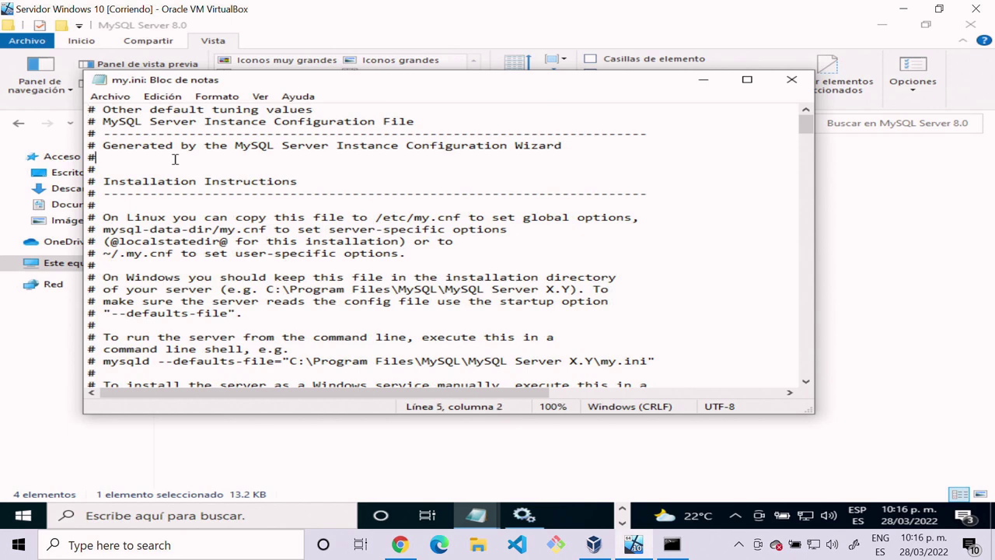
{"action": "type", "text": "fdfdfdf"}
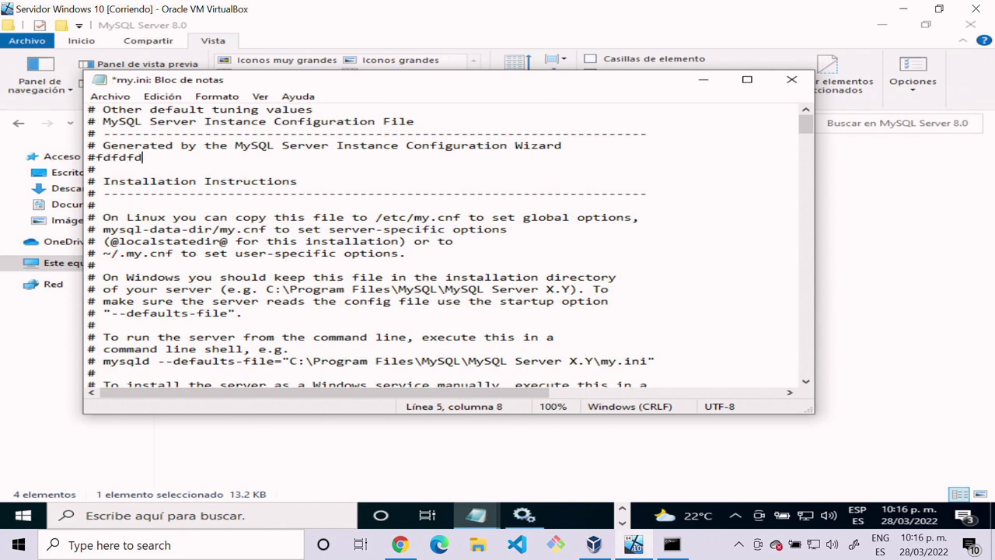
Step: Try to save the edited my.ini, cancel the save dialog, and close the file without saving the changes
{"action": "left_click", "coordinate": [125, 98]}
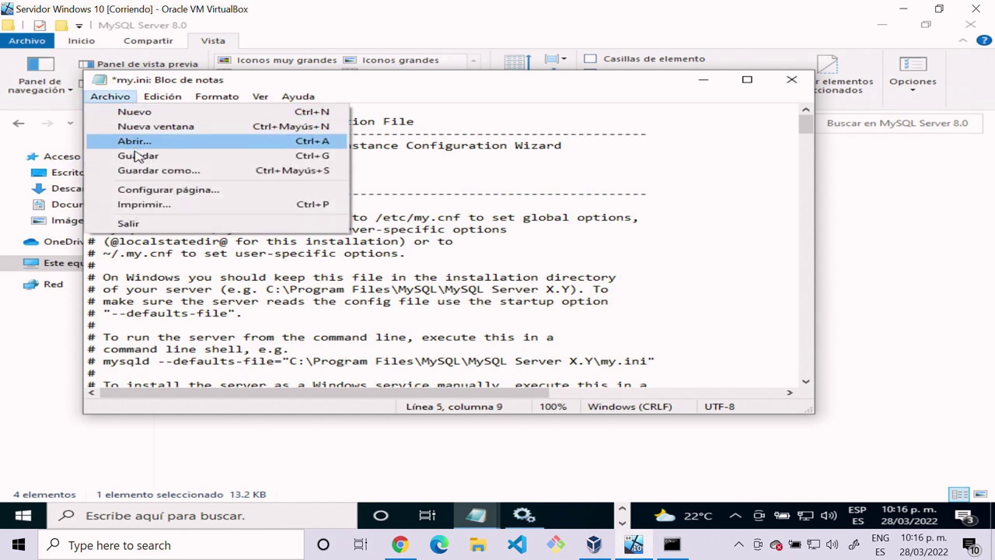
{"action": "left_click", "coordinate": [138, 167]}
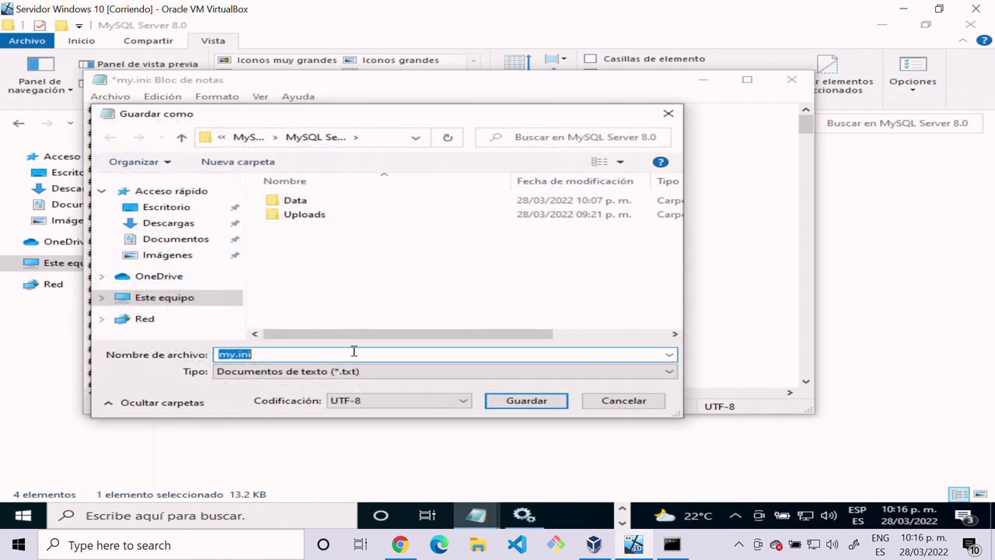
{"action": "left_click", "coordinate": [662, 404]}
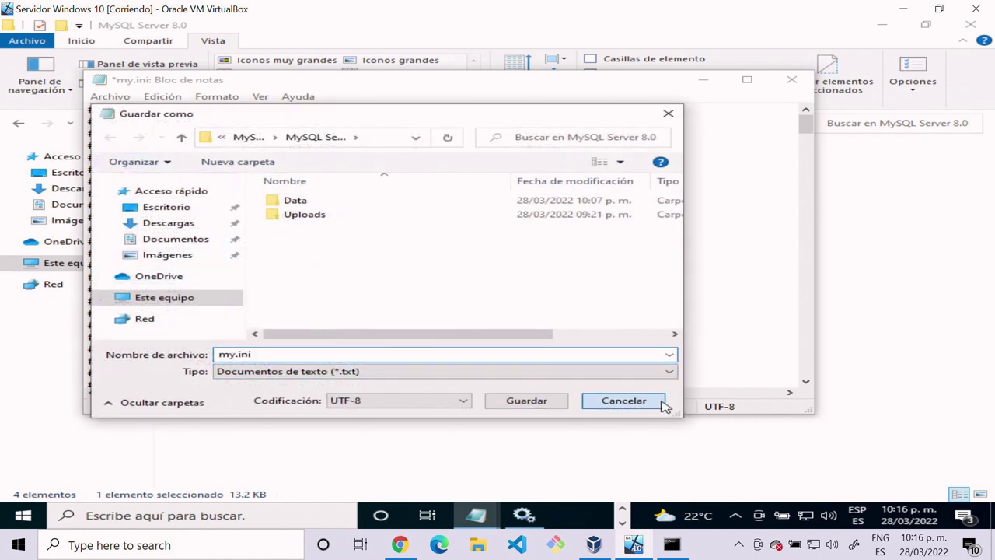
{"action": "left_click", "coordinate": [792, 79]}
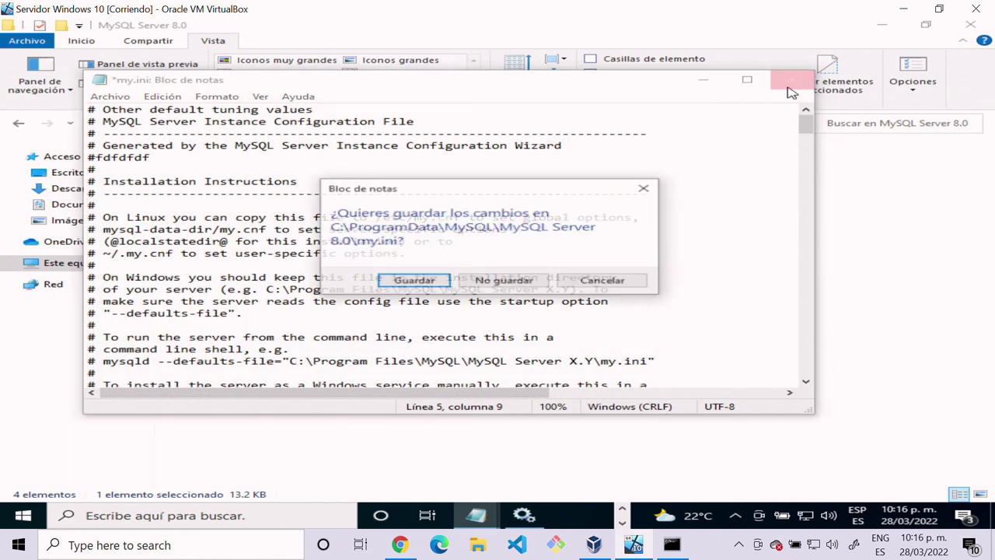
{"action": "left_click", "coordinate": [501, 281]}
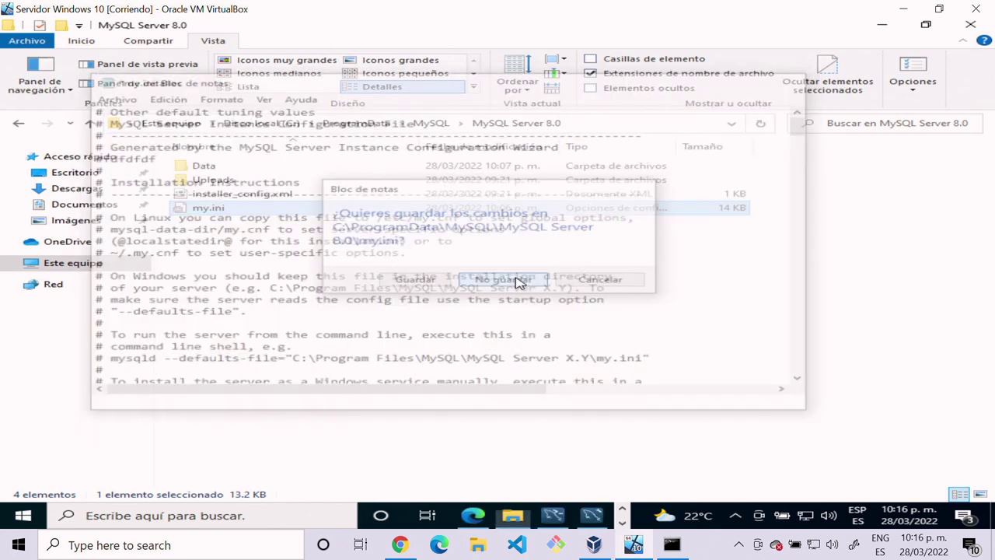
Step: Bring up the other Notepad window that still has my.ini open and close it
{"action": "left_click", "coordinate": [469, 299]}
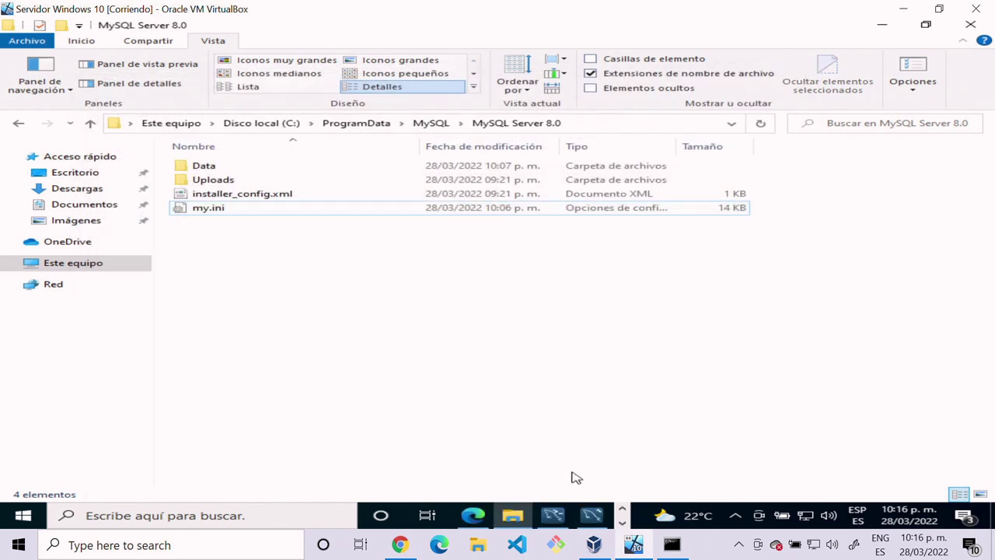
{"action": "left_click", "coordinate": [621, 522]}
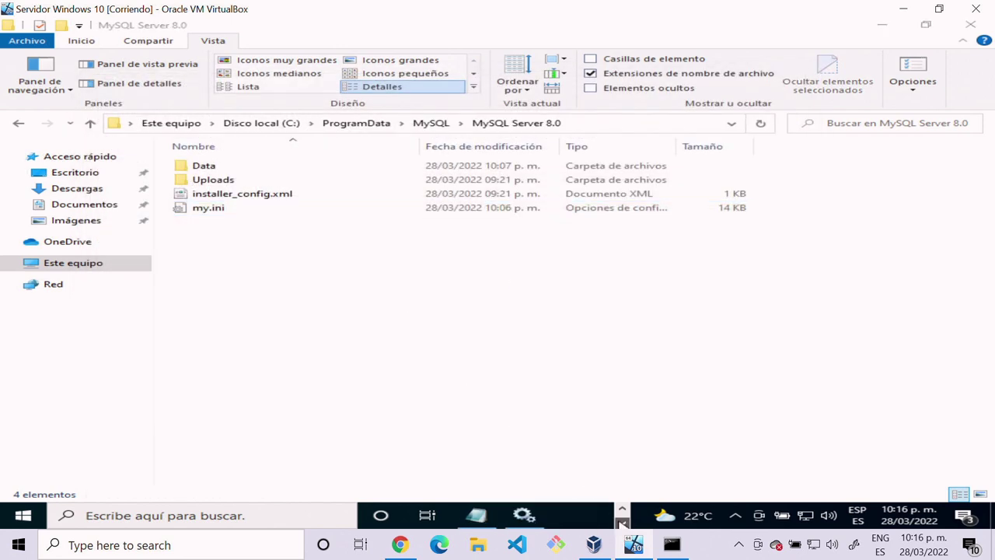
{"action": "left_click", "coordinate": [476, 515]}
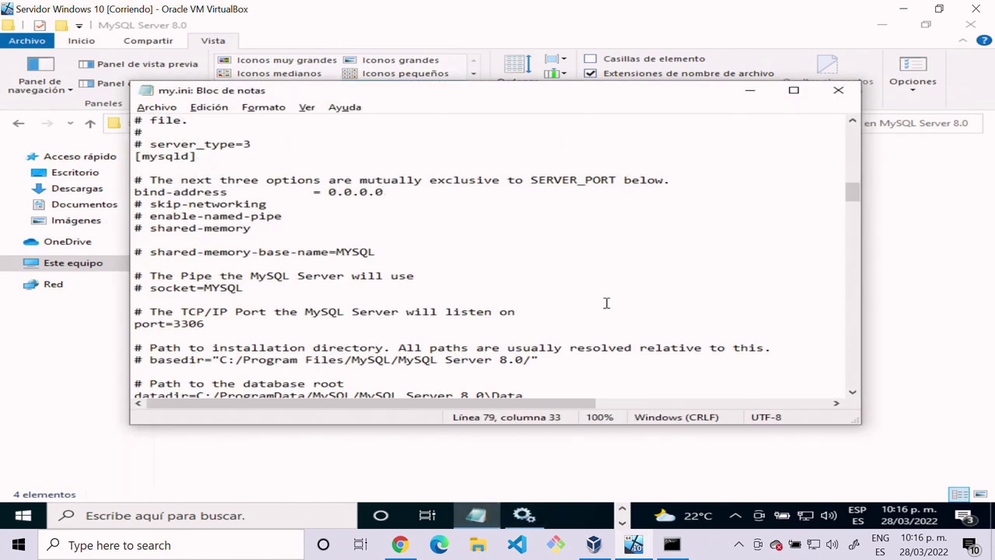
{"action": "left_click", "coordinate": [838, 91]}
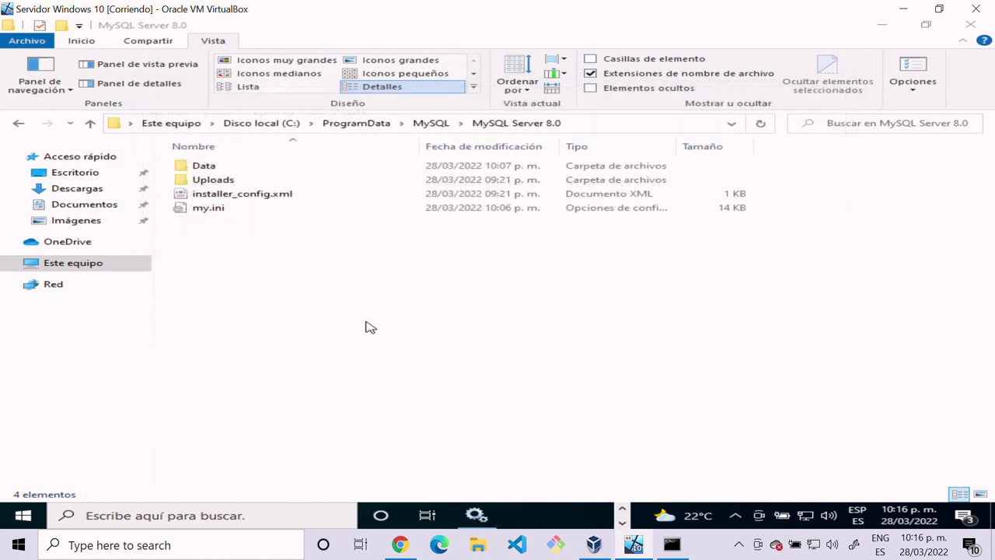
Step: Search for "note", run Notepad as administrator, and move its window down so the folder path is visible
{"action": "left_click", "coordinate": [24, 516]}
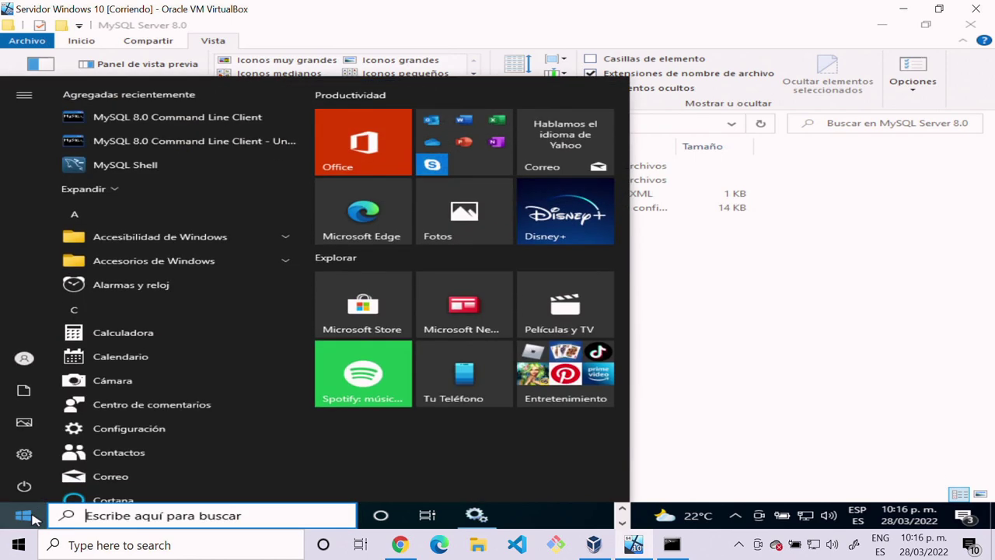
{"action": "type", "text": "note"}
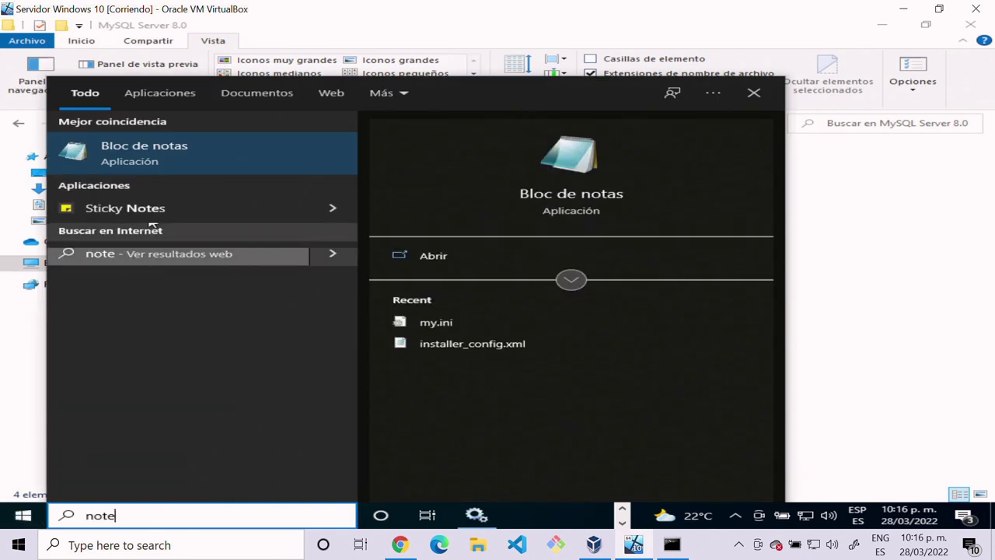
{"action": "right_click", "coordinate": [153, 155]}
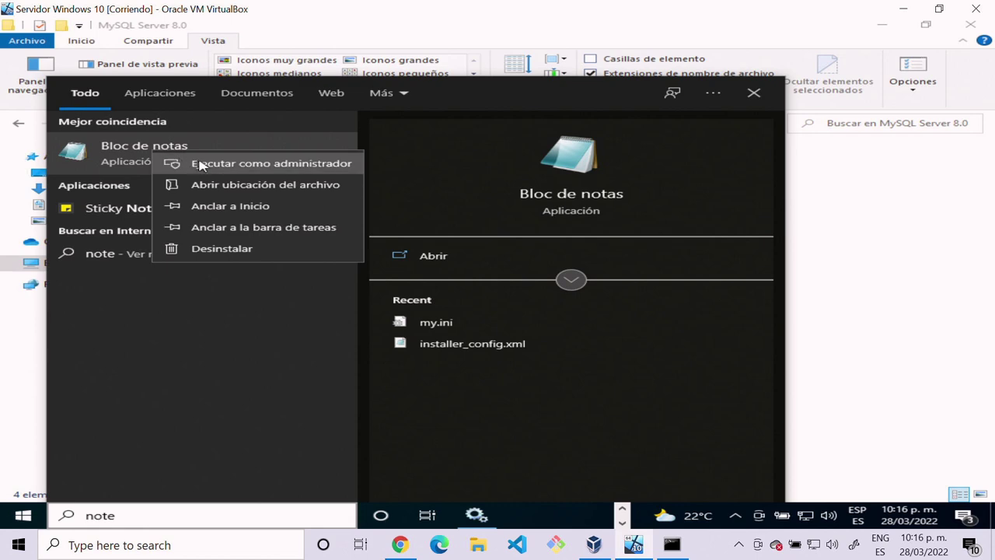
{"action": "left_click", "coordinate": [289, 165]}
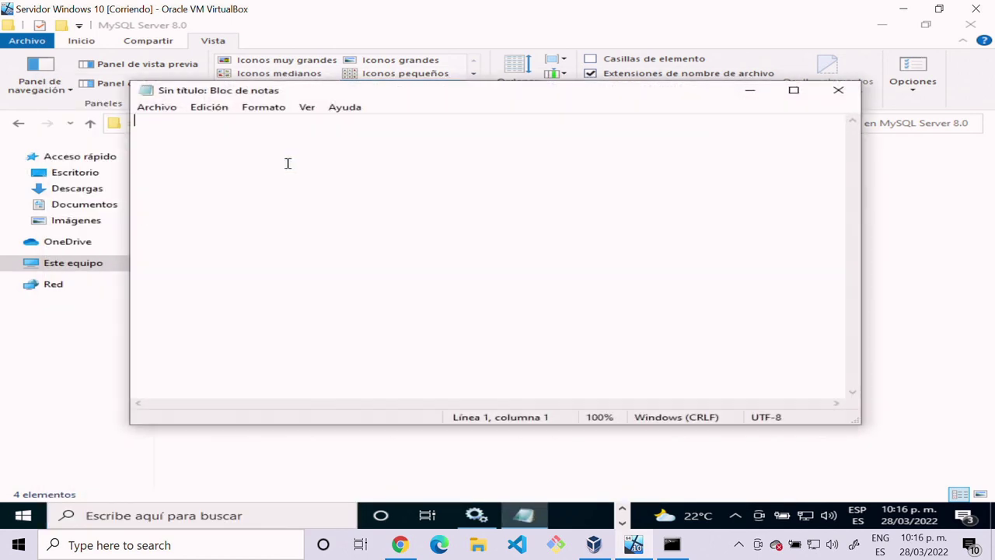
{"action": "left_click_drag", "start_coordinate": [415, 102], "coordinate": [486, 179]}
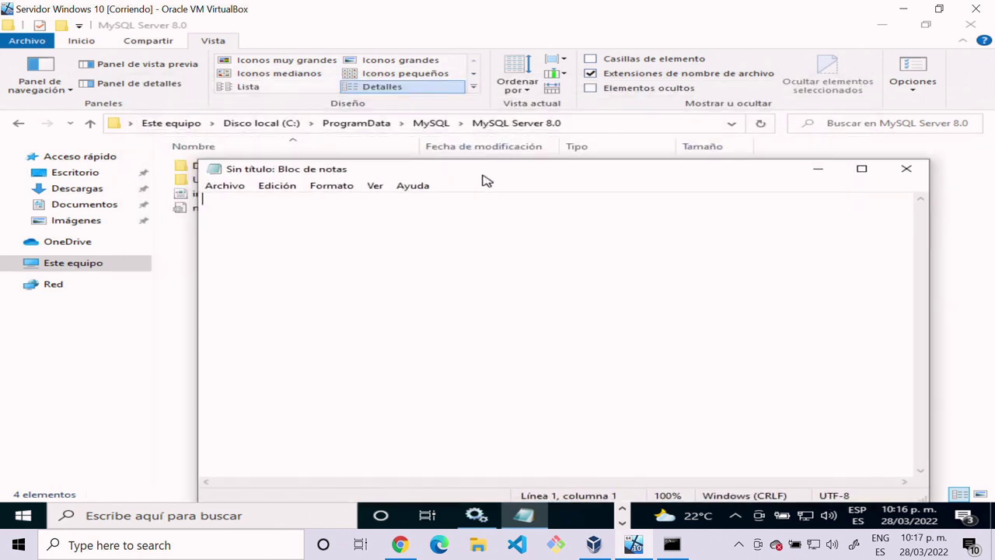
Step: Copy the path of the MySQL Server 8.0 folder and return to the blank Notepad document
{"action": "left_click", "coordinate": [179, 293]}
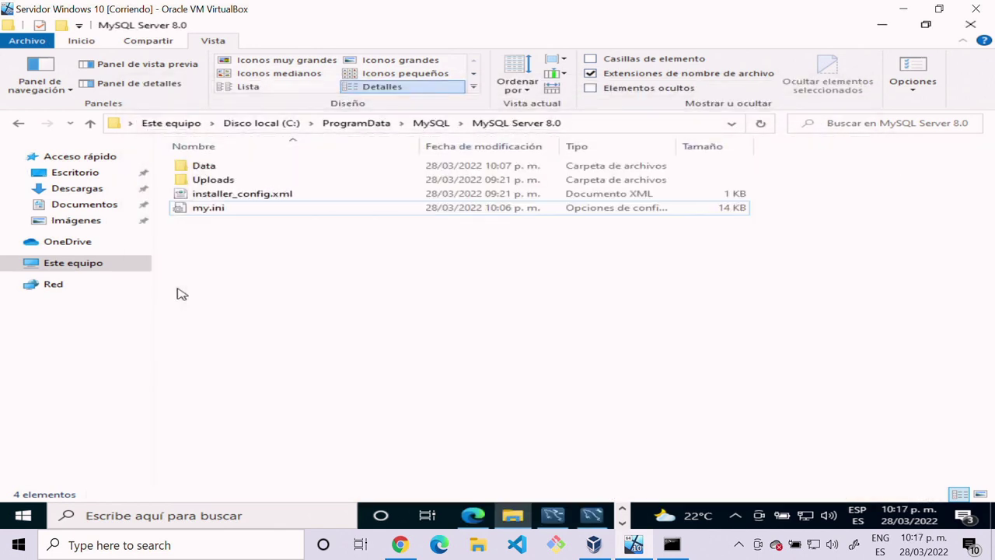
{"action": "left_click", "coordinate": [592, 124]}
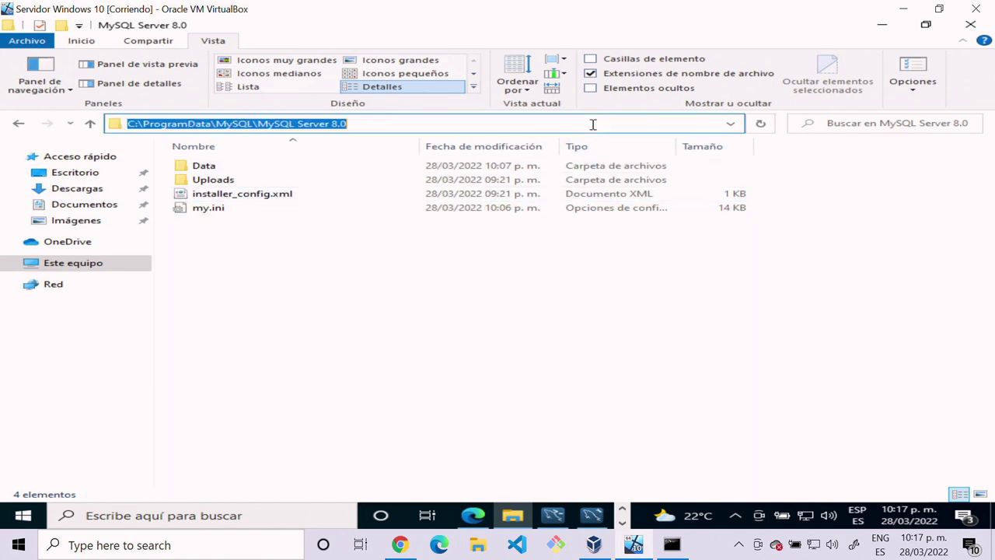
{"action": "left_click", "coordinate": [626, 522]}
{"action": "left_click", "coordinate": [526, 515]}
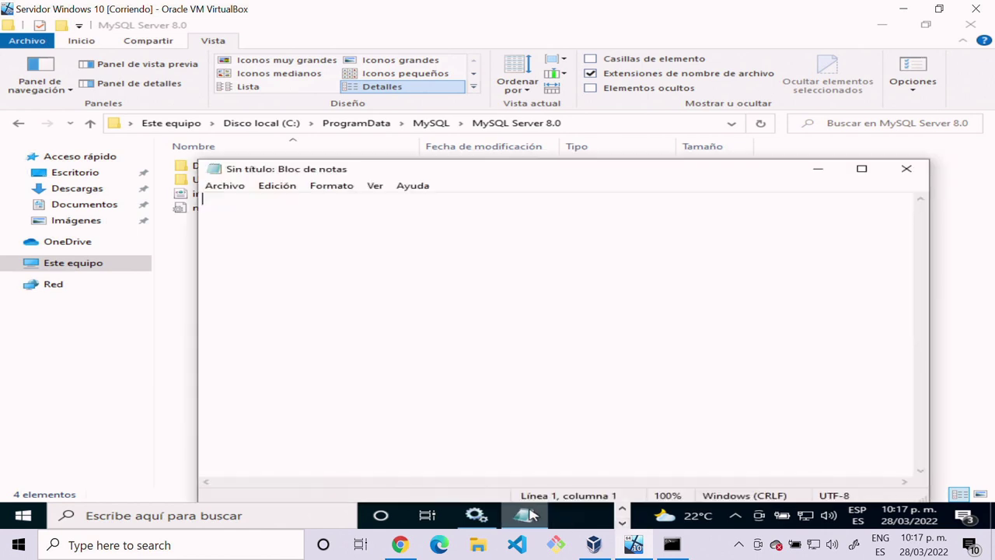
Step: Bring up Notepad's file-open dialog and paste the copied path C:\ProgramData\MySQL\MySQL Server 8.0 as the file name
{"action": "left_click", "coordinate": [241, 190]}
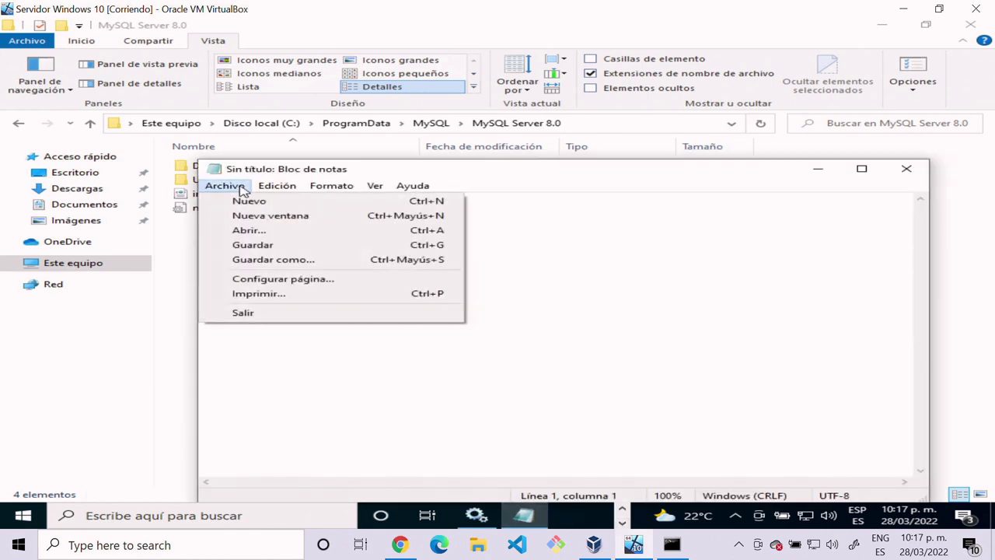
{"action": "left_click", "coordinate": [256, 235]}
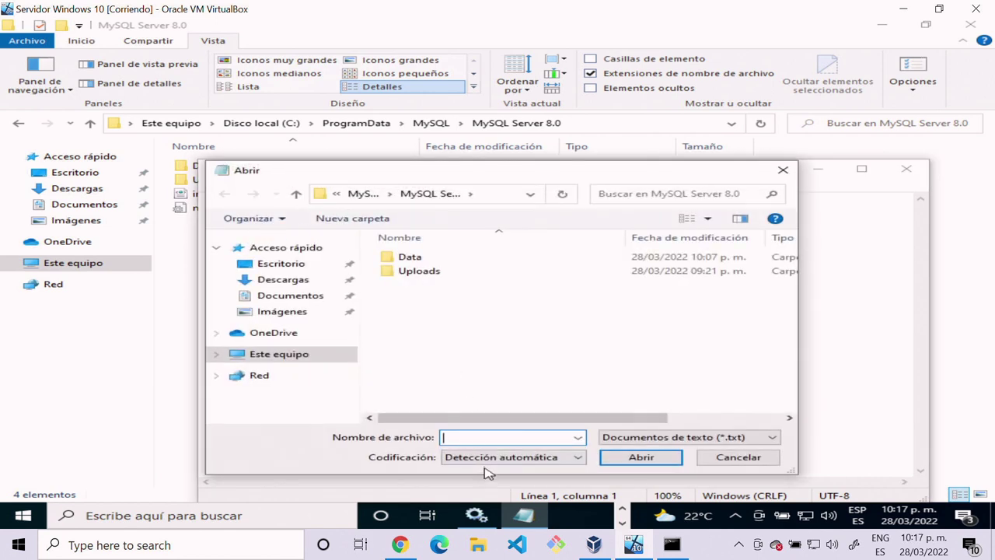
{"action": "left_click", "coordinate": [479, 439]}
{"action": "key", "text": "ctrl+v"}
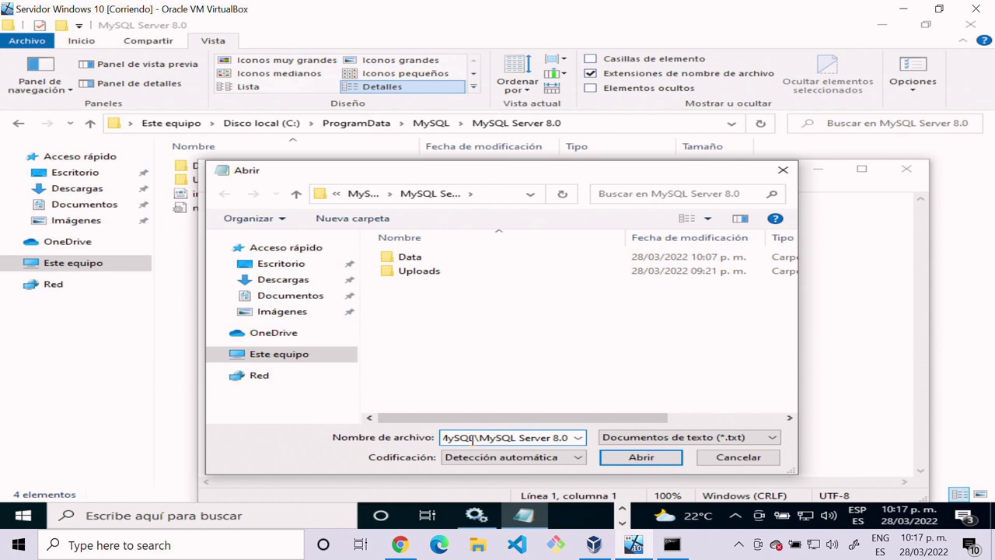
{"action": "key", "text": "ctrl+a"}
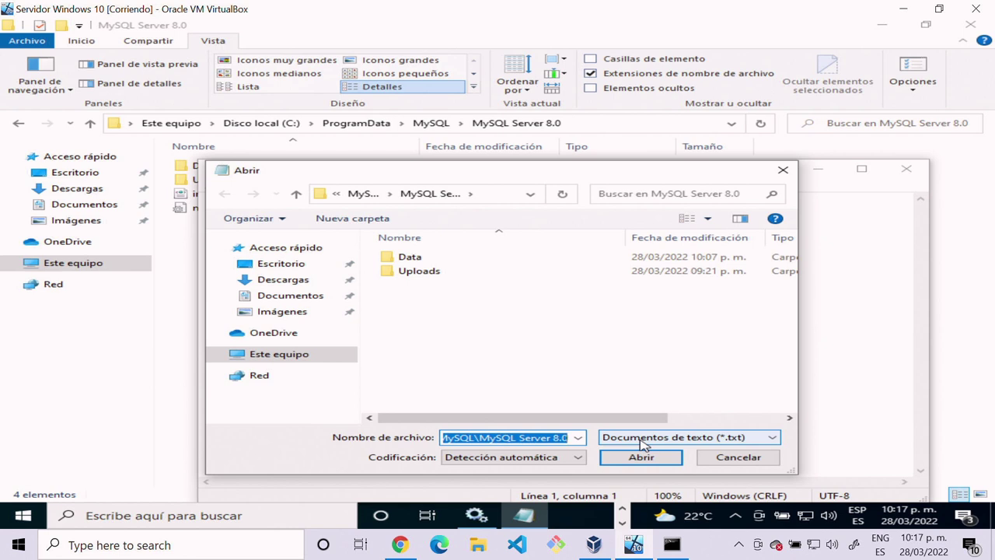
Step: List all file types (*.*) in the MySQL Server 8.0 folder and open my.ini
{"action": "left_click", "coordinate": [702, 440]}
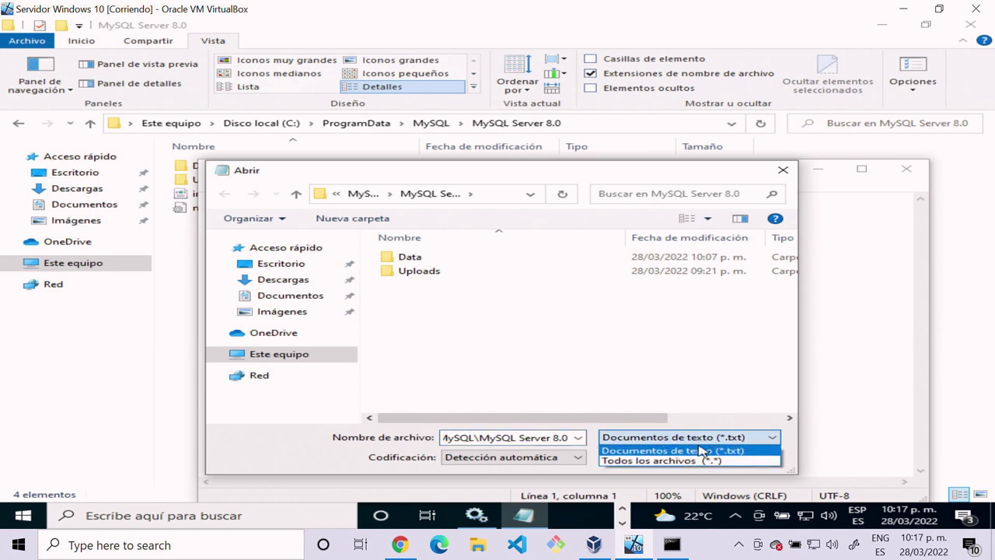
{"action": "left_click", "coordinate": [698, 461]}
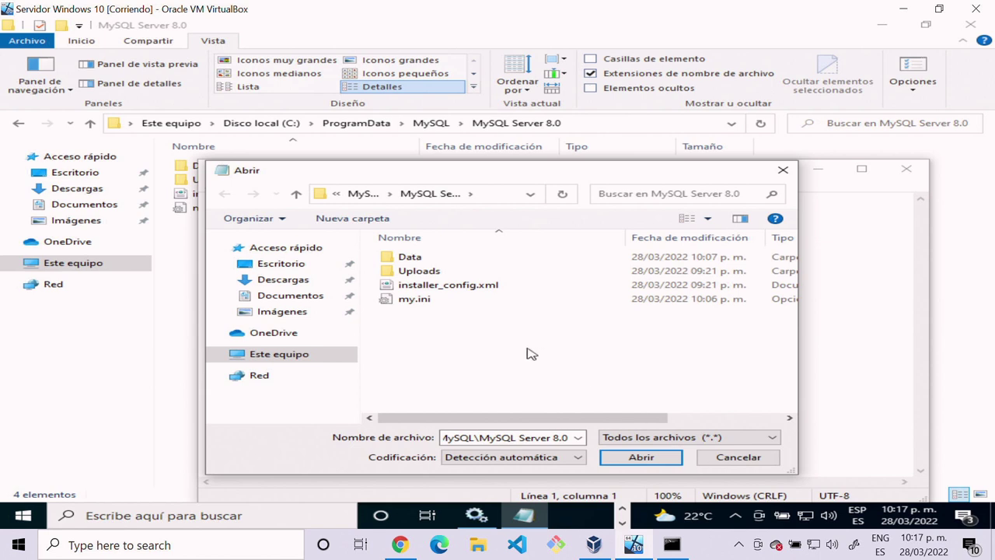
{"action": "left_click", "coordinate": [388, 302]}
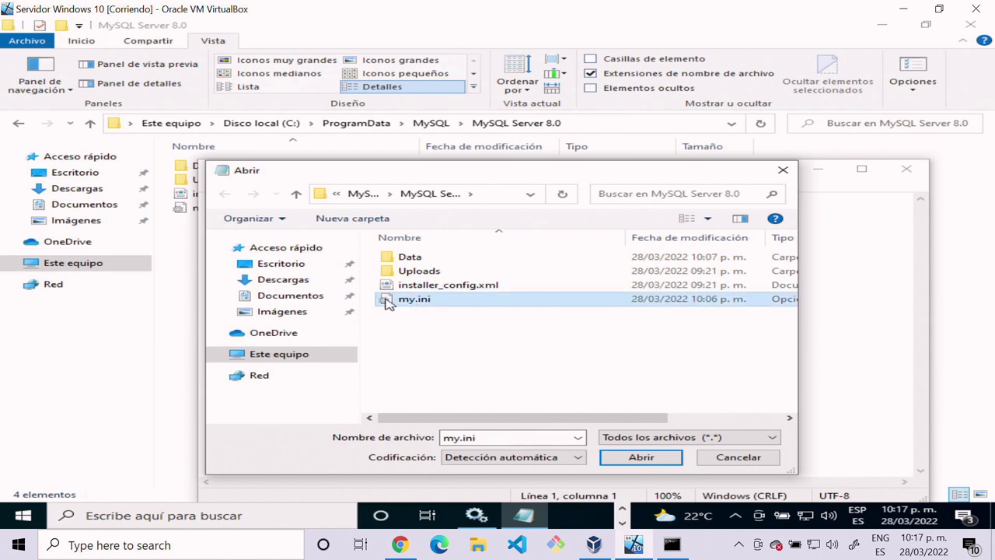
{"action": "left_click", "coordinate": [641, 458]}
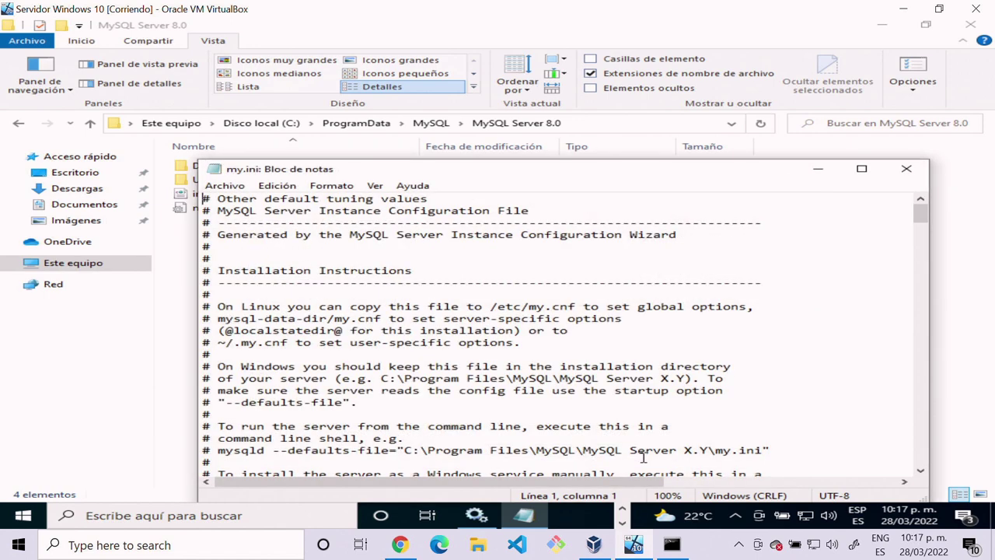
Step: Maximize the my.ini window, add 2022 to the empty comment line below the "Generated by" line, and save the file
{"action": "double_click", "coordinate": [588, 169]}
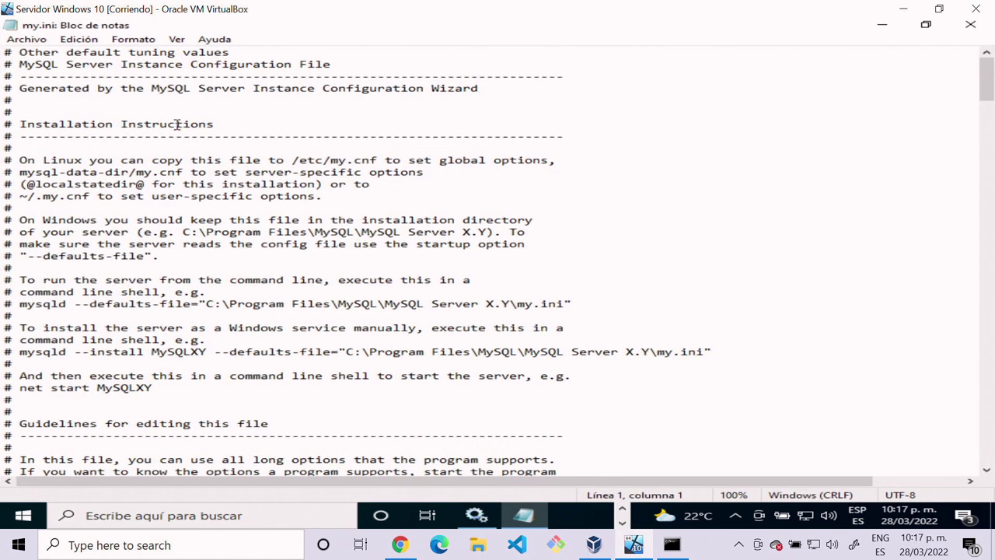
{"action": "left_click", "coordinate": [88, 102]}
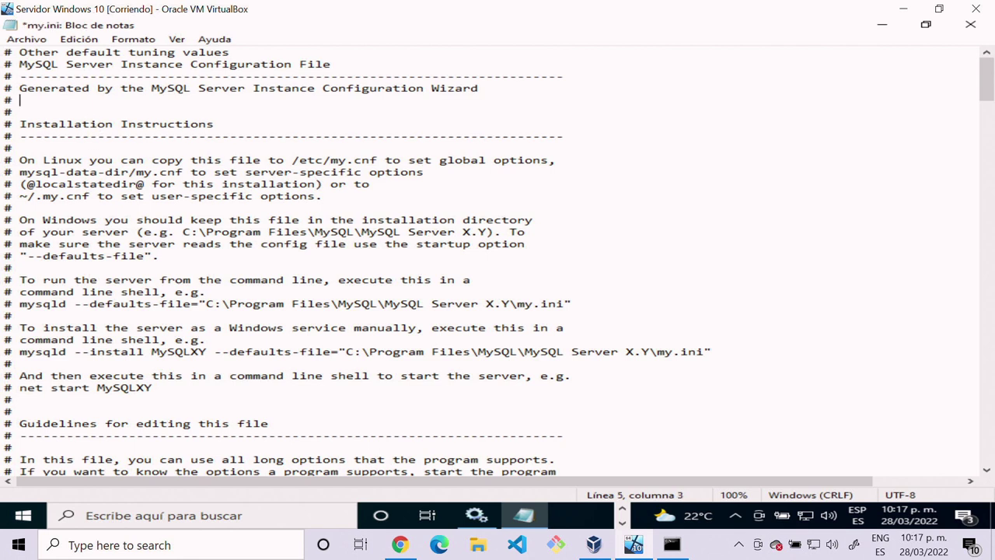
{"action": "type", "text": "2022"}
{"action": "left_click", "coordinate": [27, 39]}
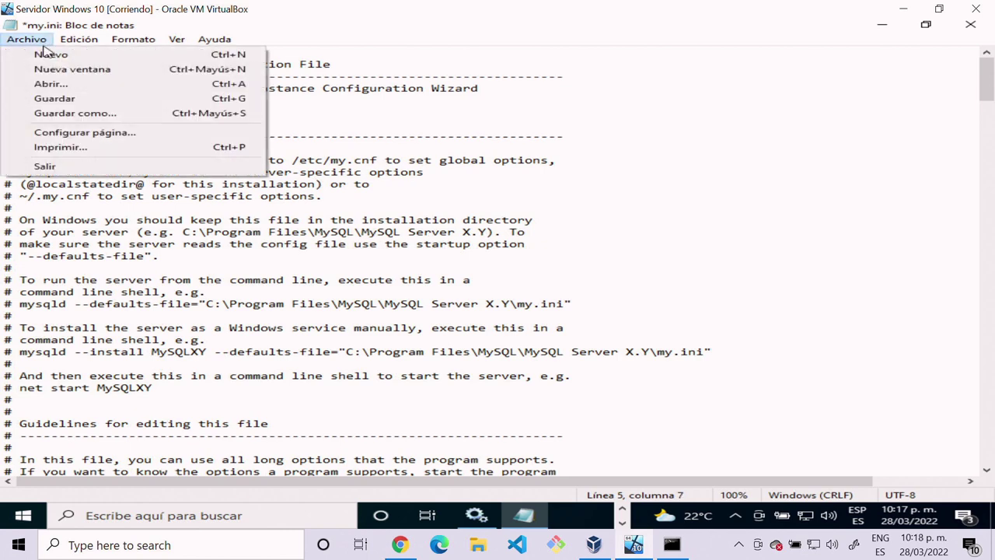
{"action": "left_click", "coordinate": [58, 99]}
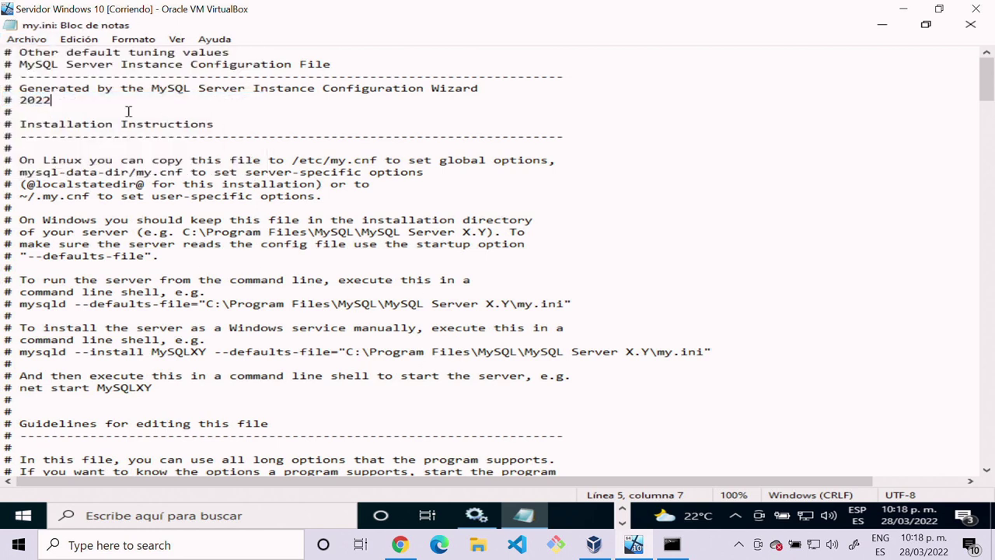
Step: Delete the 2022 text from the comment line below the "Generated by" line
{"action": "double_click", "coordinate": [33, 102]}
{"action": "key", "text": "BackSpace"}
{"action": "key", "text": "BackSpace"}
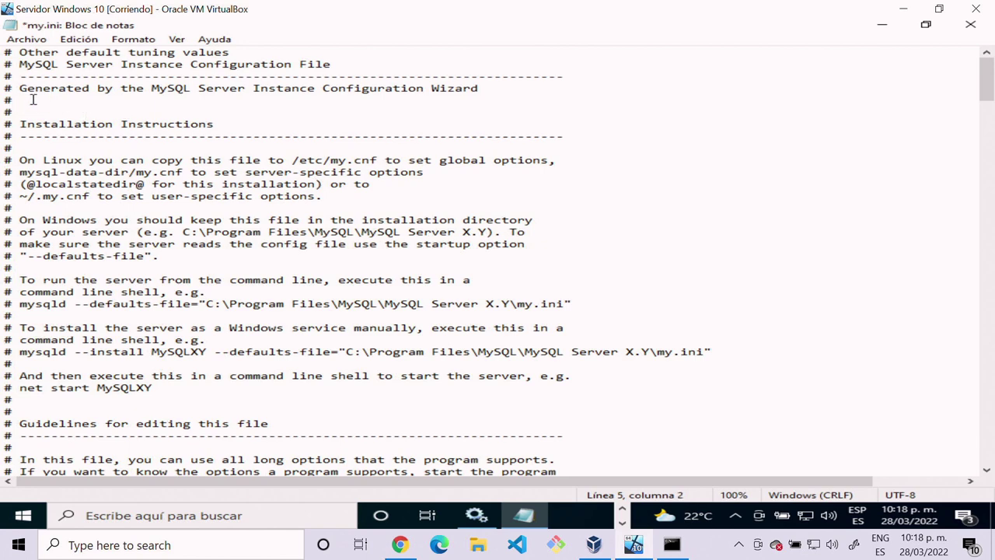
Step: Examine the [client], [mysql] and [mysqld] section headings in my.ini
{"action": "scroll", "coordinate": [84, 220], "scroll_direction": "down", "scroll_amount": 3}
{"action": "scroll", "coordinate": [84, 220], "scroll_direction": "down", "scroll_amount": 3}
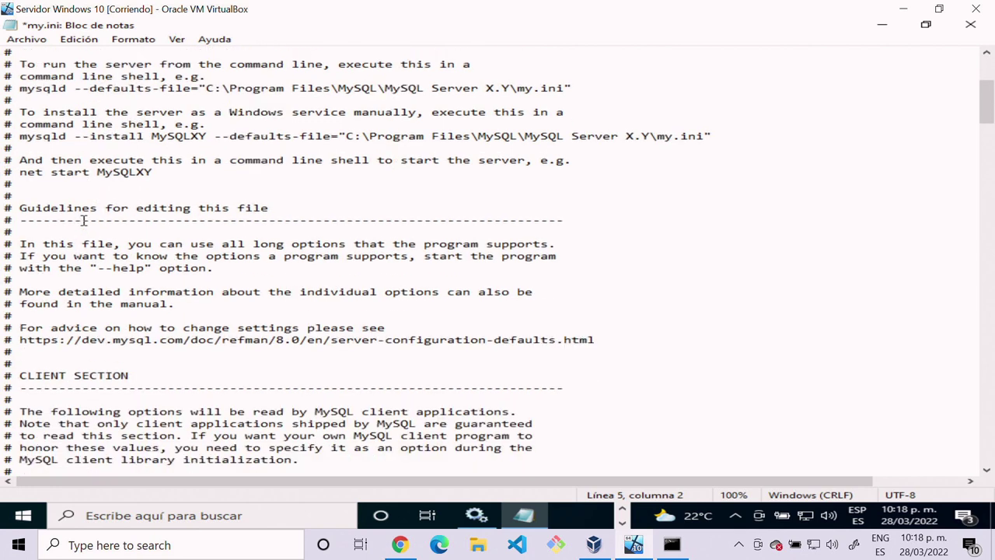
{"action": "scroll", "coordinate": [83, 218], "scroll_direction": "up", "scroll_amount": 6}
{"action": "scroll", "coordinate": [88, 190], "scroll_direction": "down", "scroll_amount": 5}
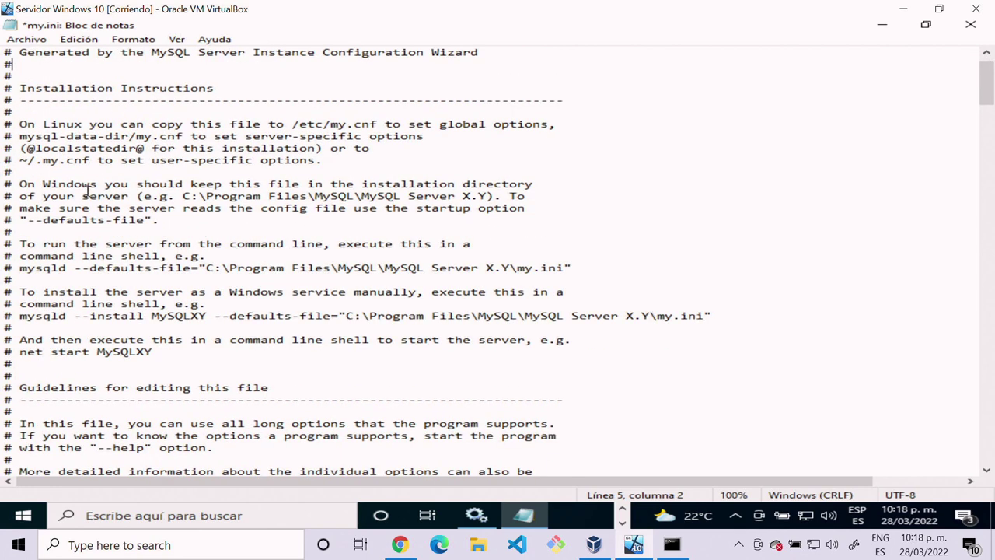
{"action": "left_click", "coordinate": [58, 280]}
{"action": "scroll", "coordinate": [60, 280], "scroll_direction": "down", "scroll_amount": 5}
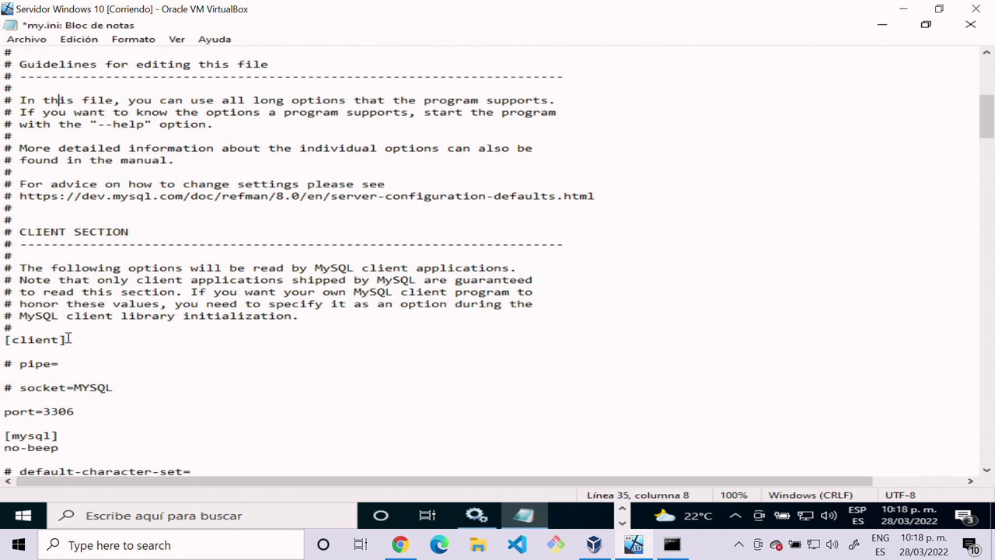
{"action": "left_click_drag", "start_coordinate": [67, 340], "coordinate": [4, 340]}
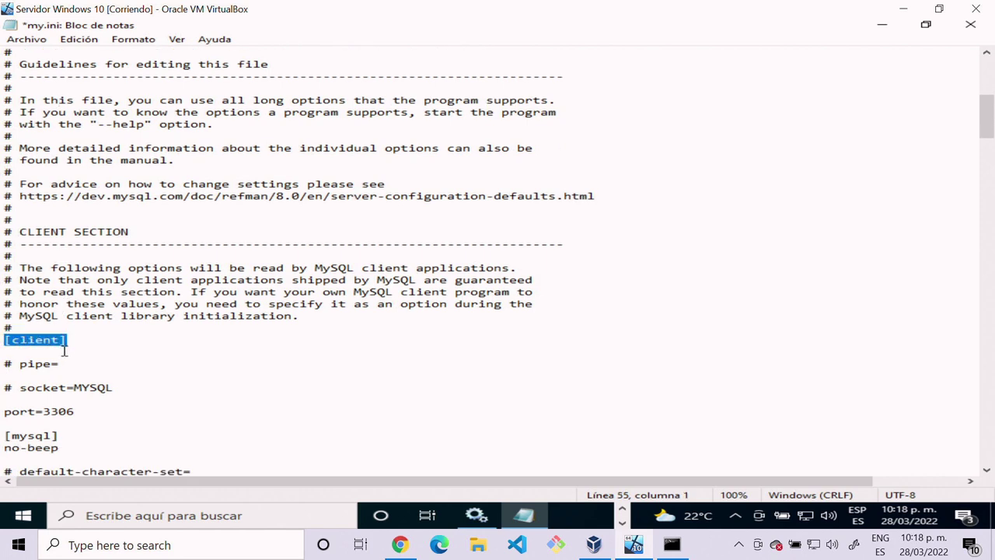
{"action": "scroll", "coordinate": [63, 346], "scroll_direction": "down", "scroll_amount": 4}
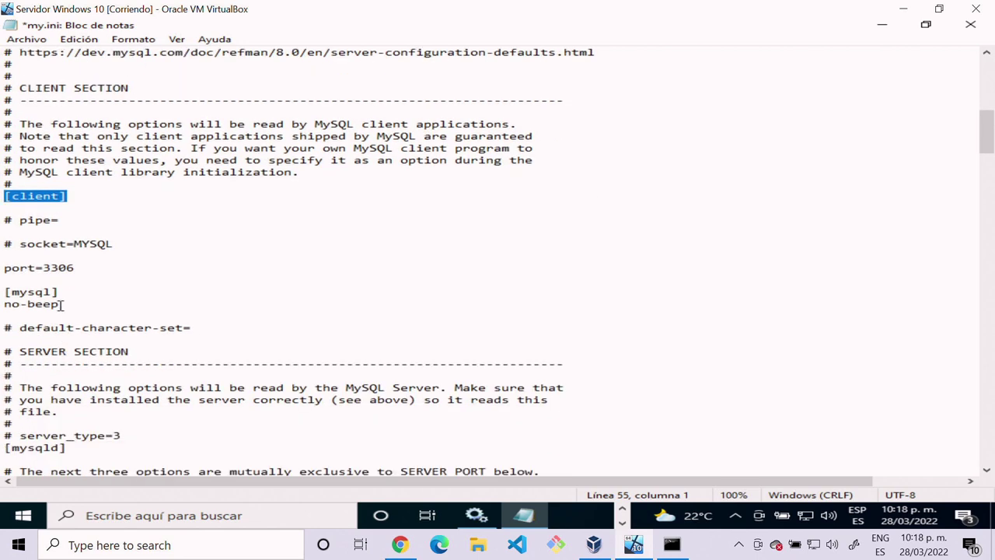
{"action": "left_click_drag", "start_coordinate": [60, 292], "coordinate": [4, 291]}
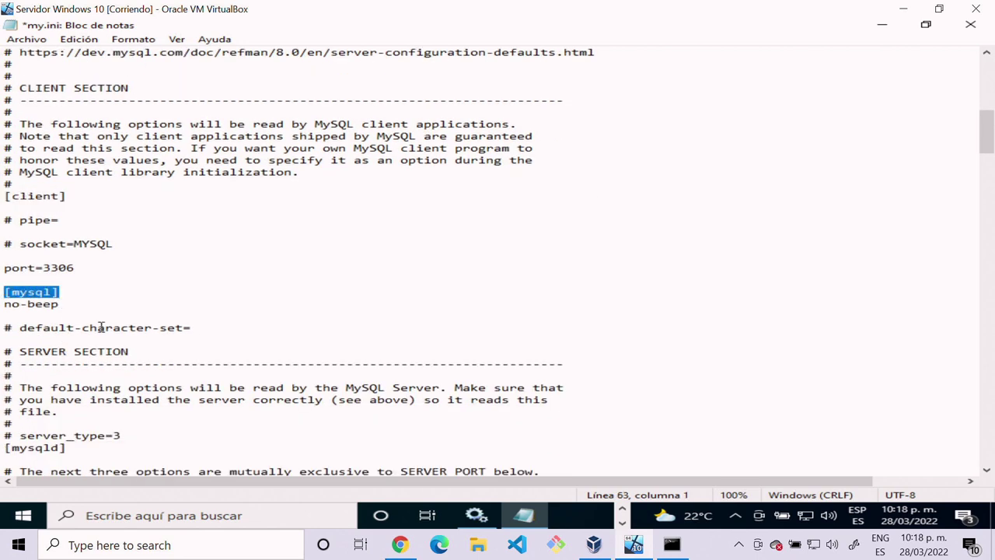
{"action": "scroll", "coordinate": [101, 329], "scroll_direction": "down", "scroll_amount": 3}
{"action": "left_click_drag", "start_coordinate": [102, 332], "coordinate": [19, 327]}
{"action": "left_click", "coordinate": [28, 340]}
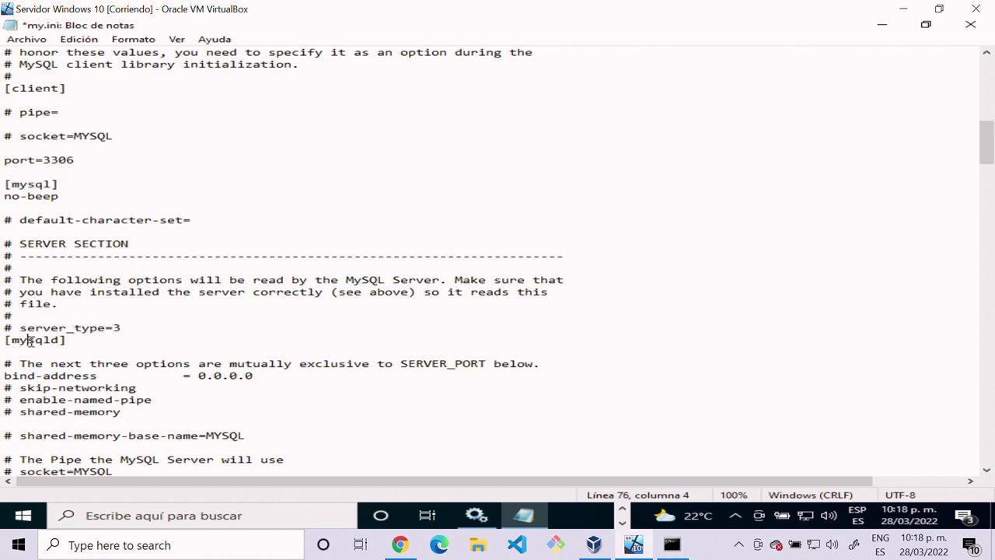
Step: Examine the bind-address setting and the commented skip-networking line in the [mysqld] section
{"action": "left_click", "coordinate": [121, 376]}
{"action": "scroll", "coordinate": [143, 388], "scroll_direction": "down", "scroll_amount": 2}
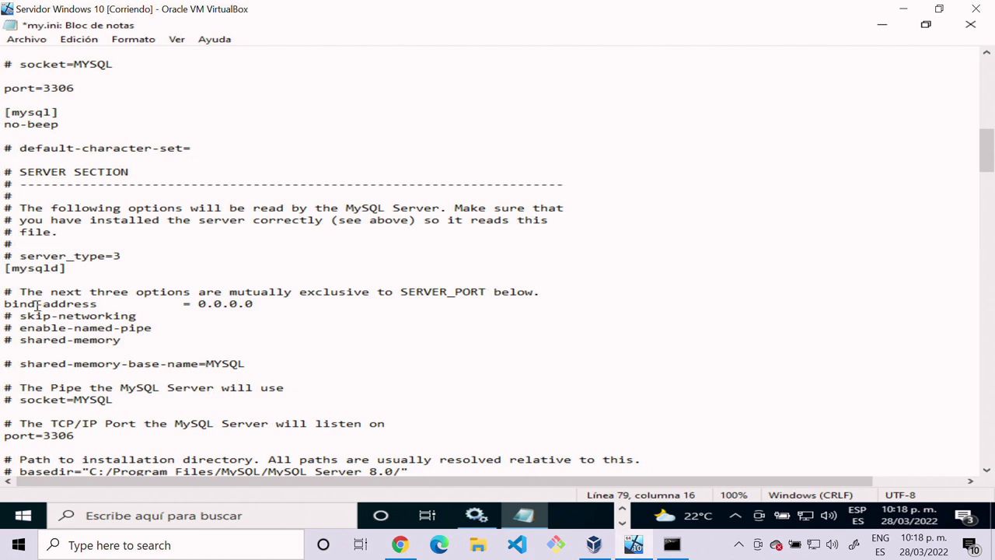
{"action": "left_click_drag", "start_coordinate": [112, 303], "coordinate": [266, 308]}
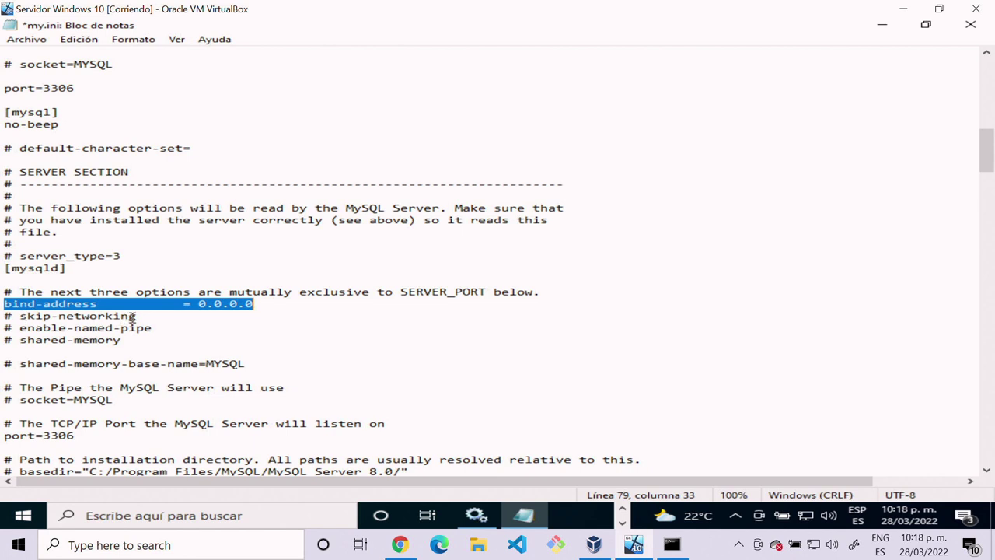
{"action": "left_click_drag", "start_coordinate": [136, 316], "coordinate": [2, 316]}
{"action": "left_click", "coordinate": [13, 315]}
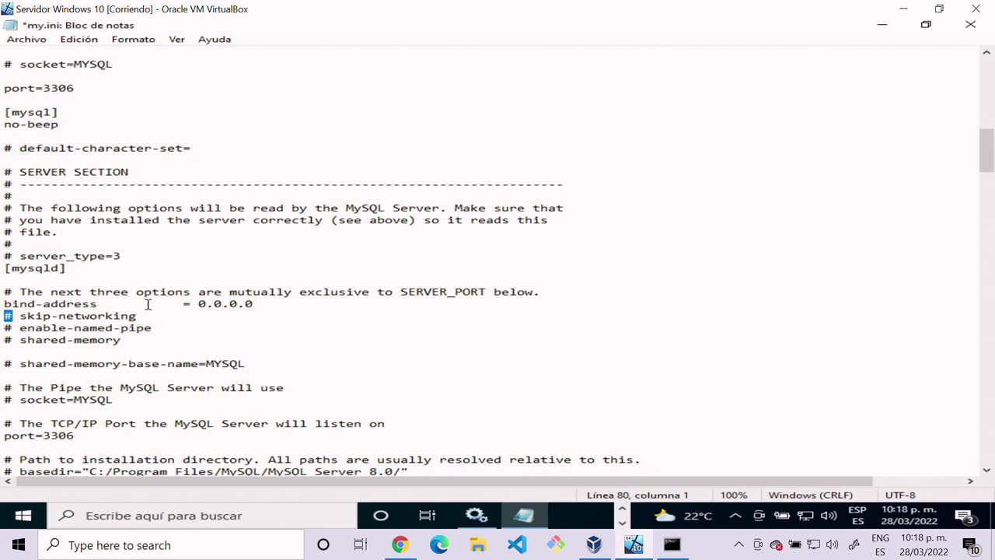
{"action": "left_click_drag", "start_coordinate": [249, 303], "coordinate": [3, 304]}
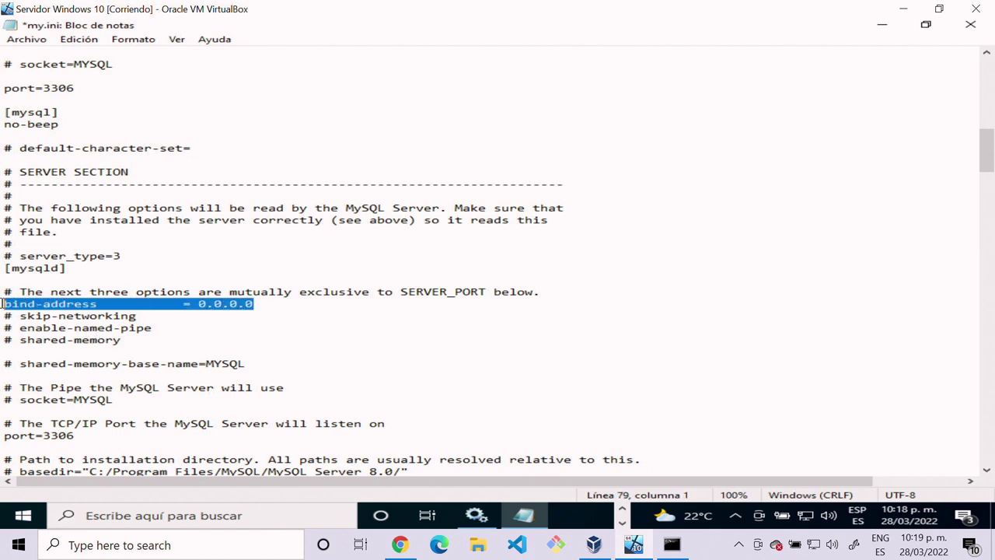
{"action": "left_click", "coordinate": [207, 304]}
{"action": "left_click_drag", "start_coordinate": [197, 304], "coordinate": [256, 301]}
{"action": "left_click", "coordinate": [197, 304]}
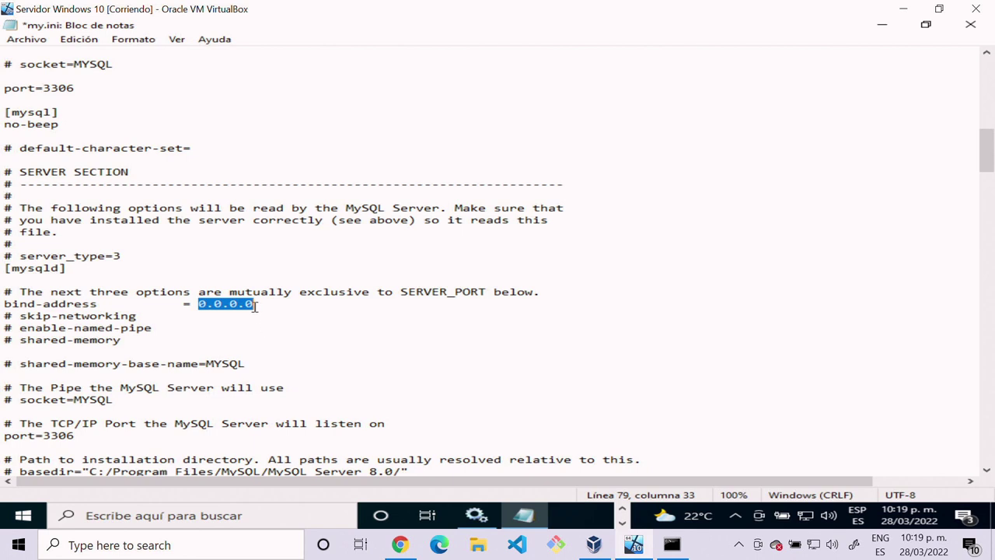
{"action": "left_click", "coordinate": [251, 310]}
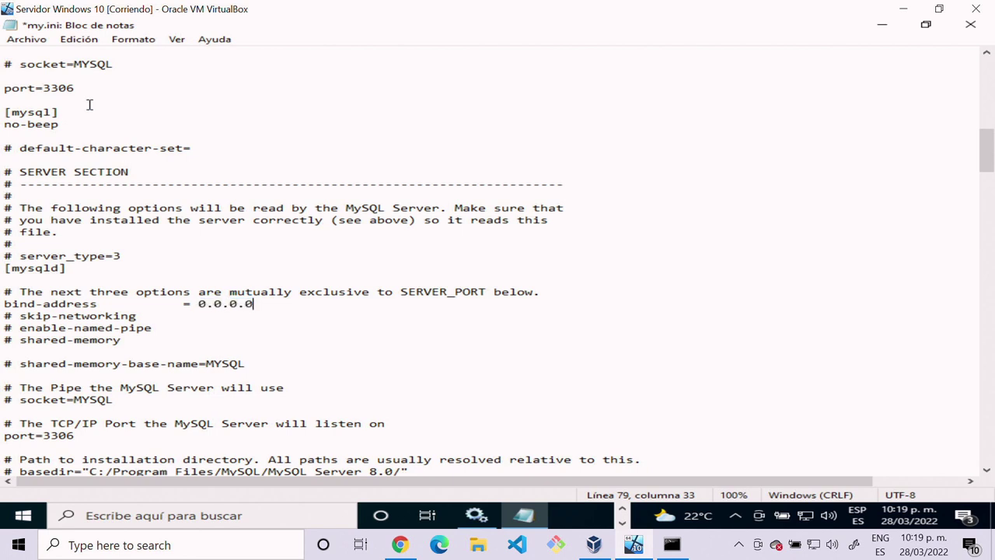
Step: Save my.ini and close Notepad
{"action": "left_click", "coordinate": [28, 39]}
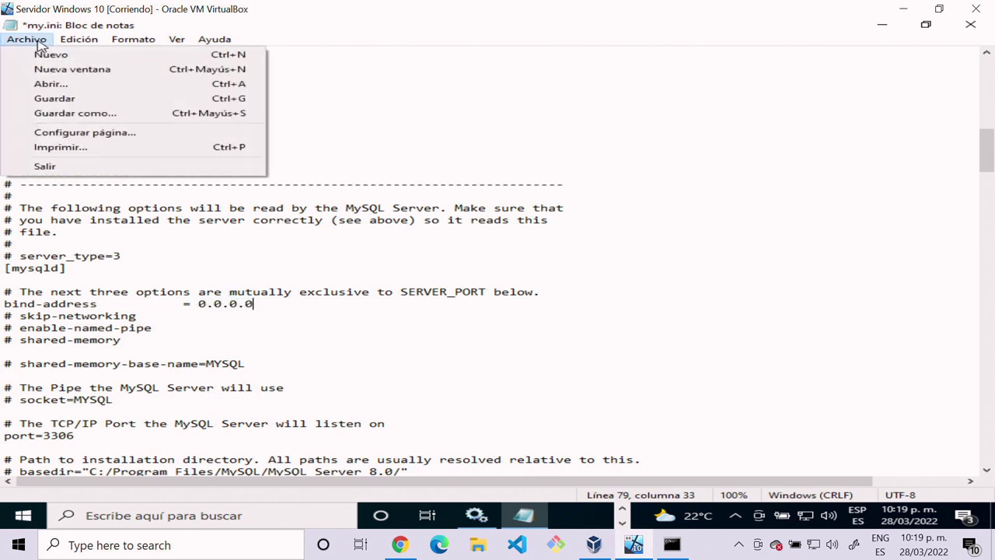
{"action": "left_click", "coordinate": [62, 99]}
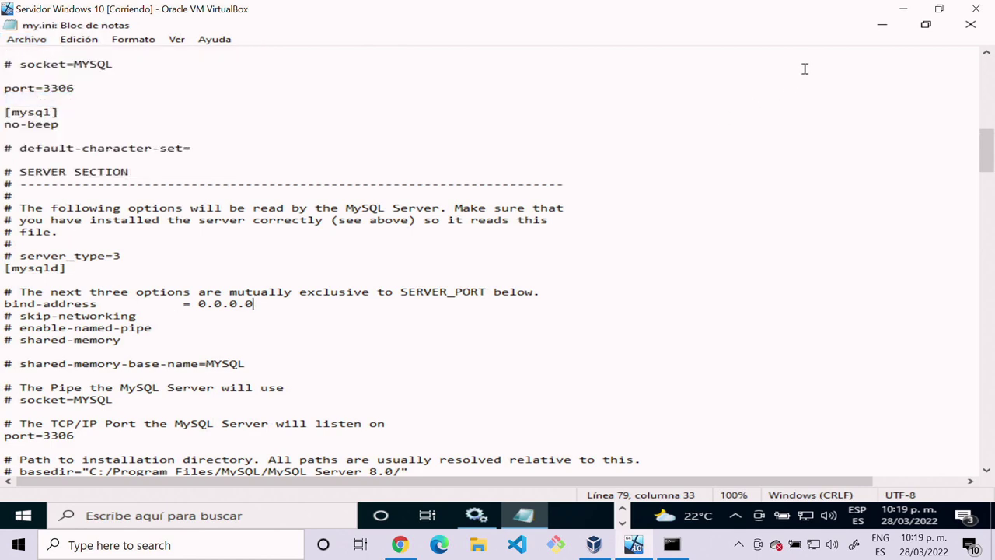
{"action": "left_click", "coordinate": [970, 25]}
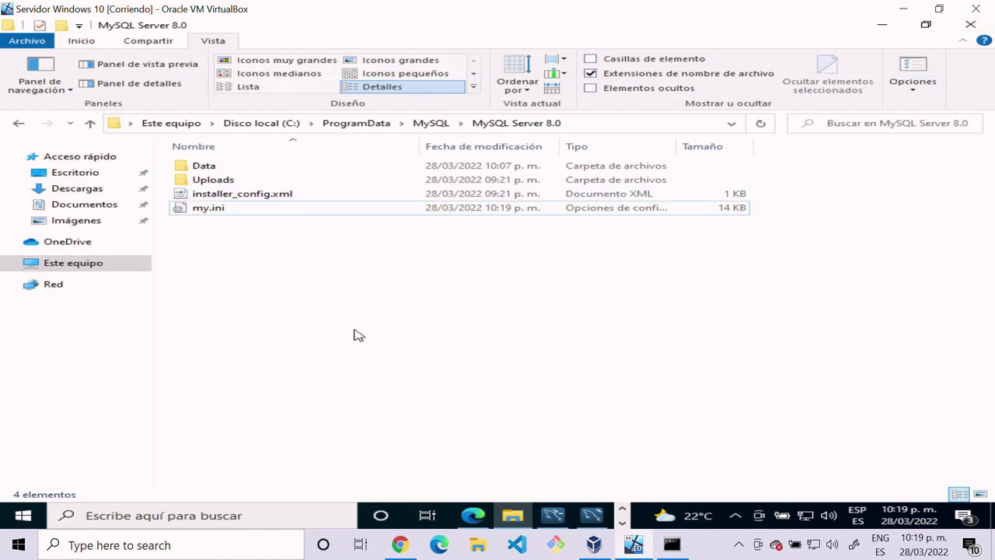
Step: Search the virtual machine for "servi", open the Servicios application and maximize its window
{"action": "left_click", "coordinate": [35, 516]}
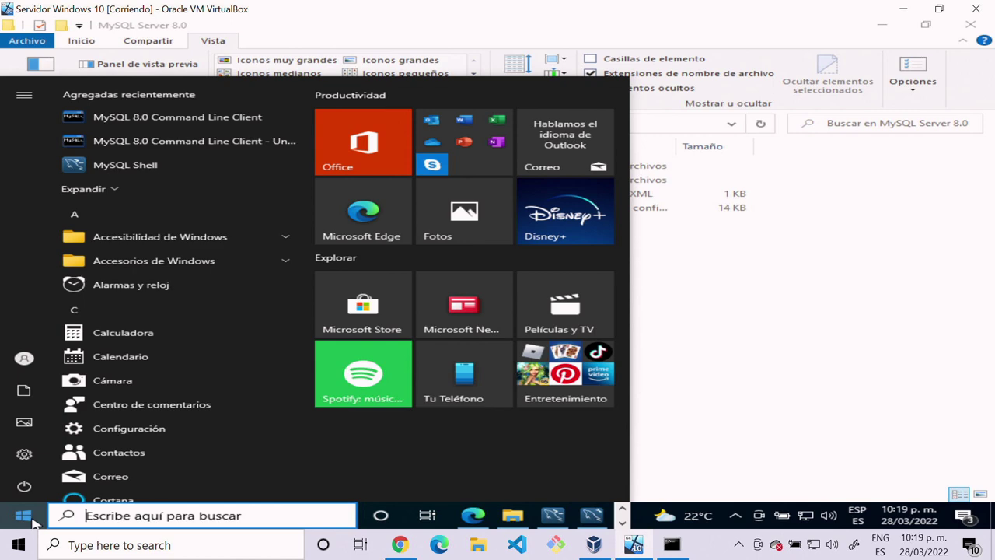
{"action": "type", "text": "servi"}
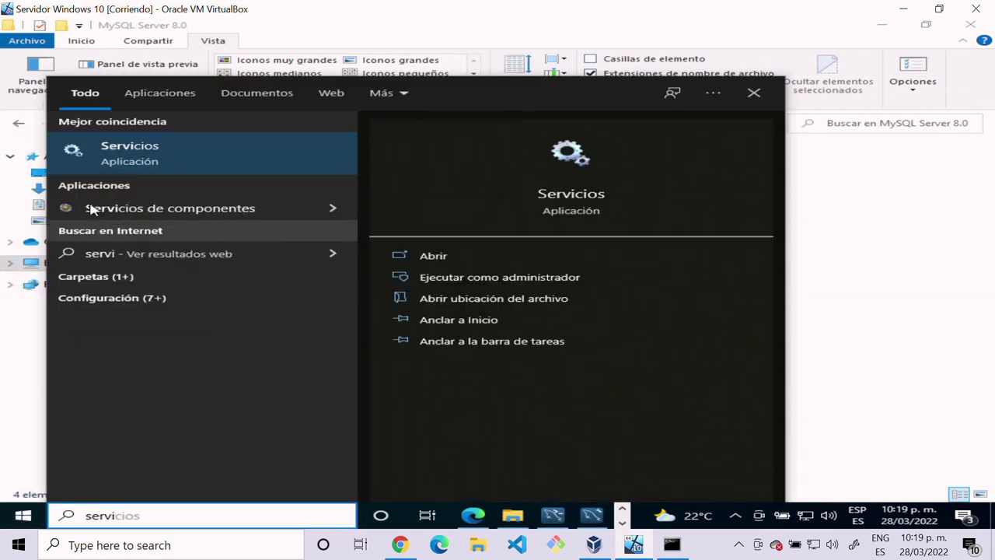
{"action": "left_click", "coordinate": [169, 160]}
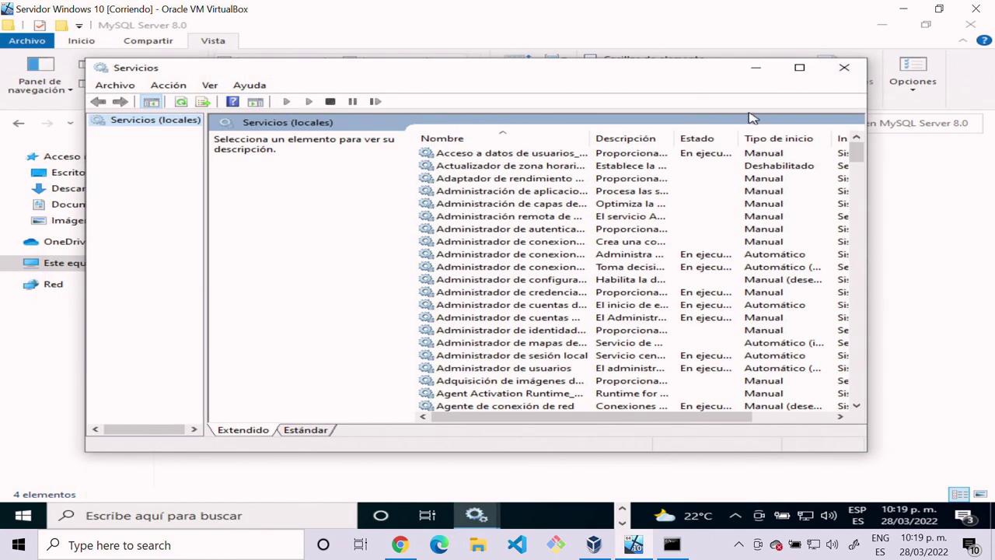
{"action": "left_click", "coordinate": [799, 68]}
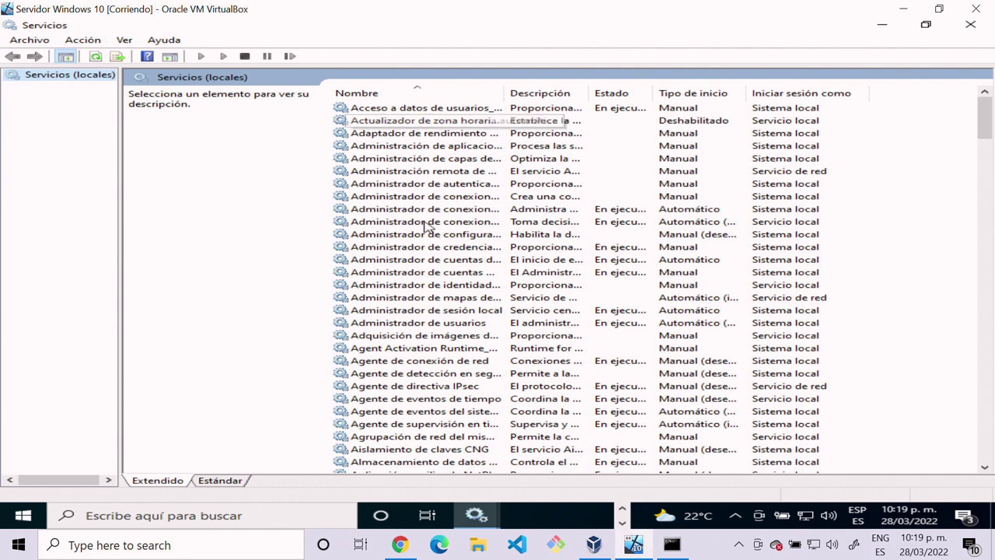
Step: Find the MySQL80 service, widen the Estado column, and restart the service
{"action": "left_click", "coordinate": [392, 134]}
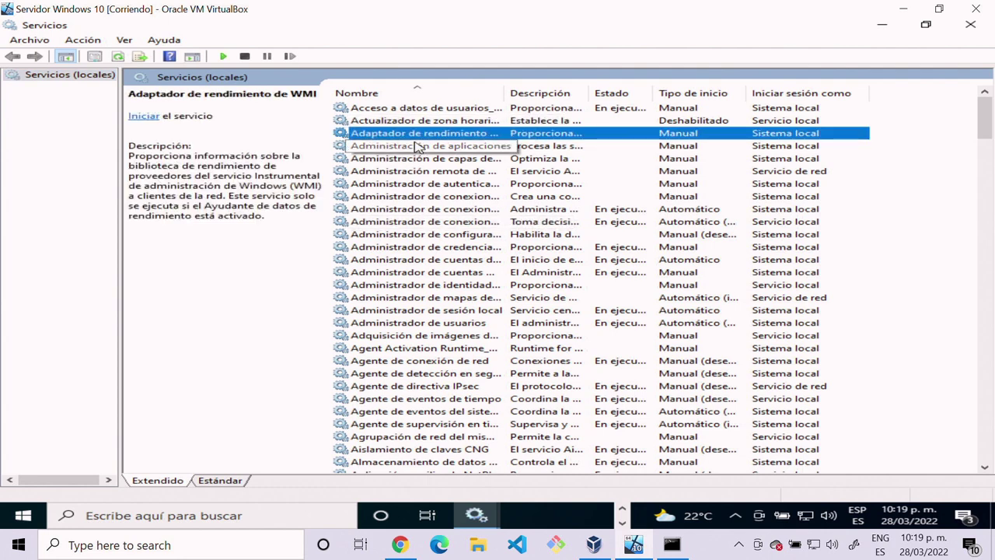
{"action": "key", "text": "m"}
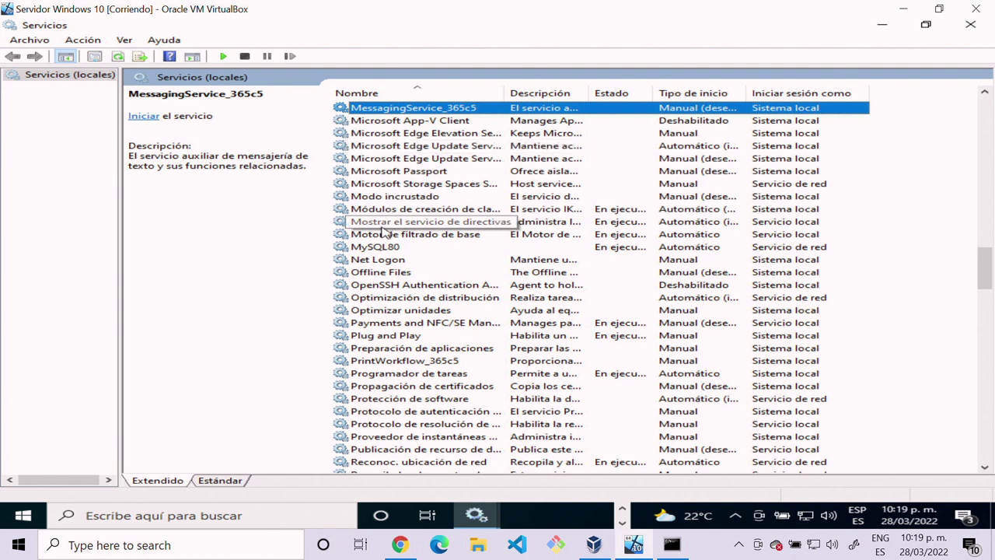
{"action": "left_click", "coordinate": [376, 249]}
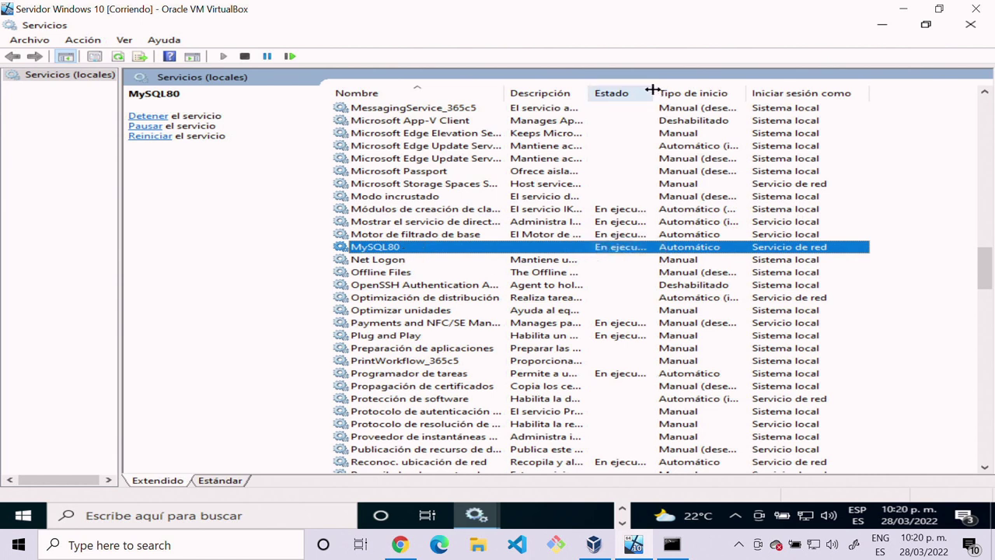
{"action": "left_click_drag", "start_coordinate": [651, 92], "coordinate": [717, 93]}
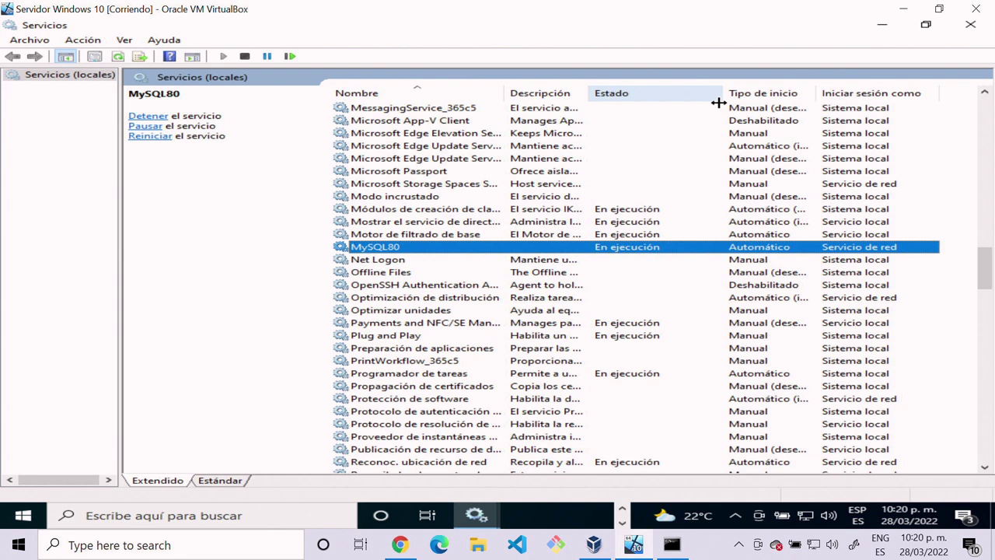
{"action": "right_click", "coordinate": [637, 245]}
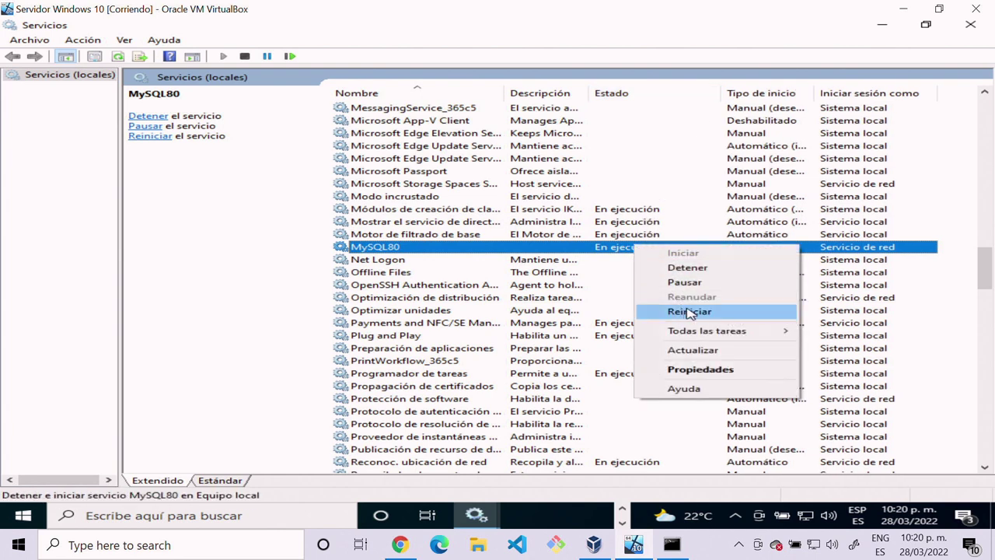
{"action": "right_click", "coordinate": [624, 246]}
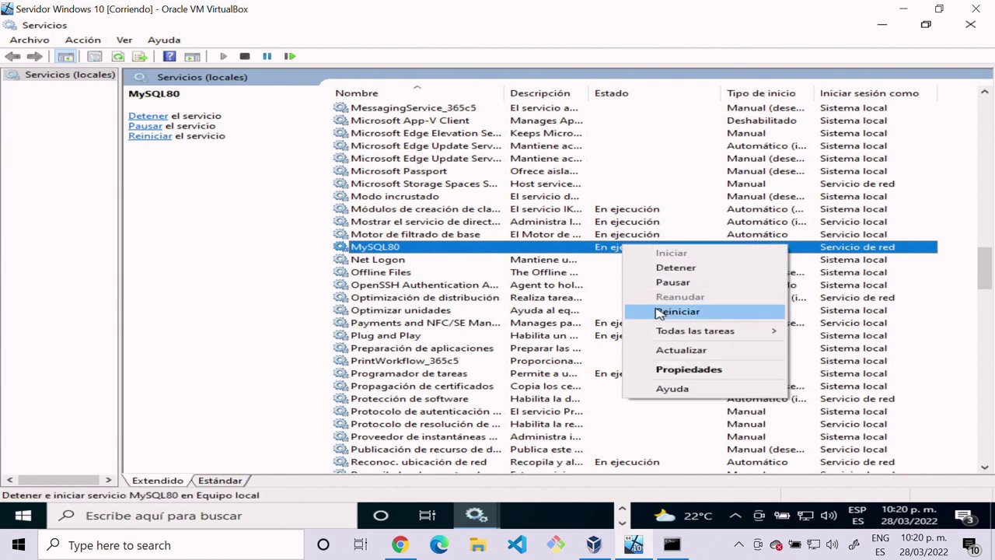
{"action": "left_click", "coordinate": [698, 315]}
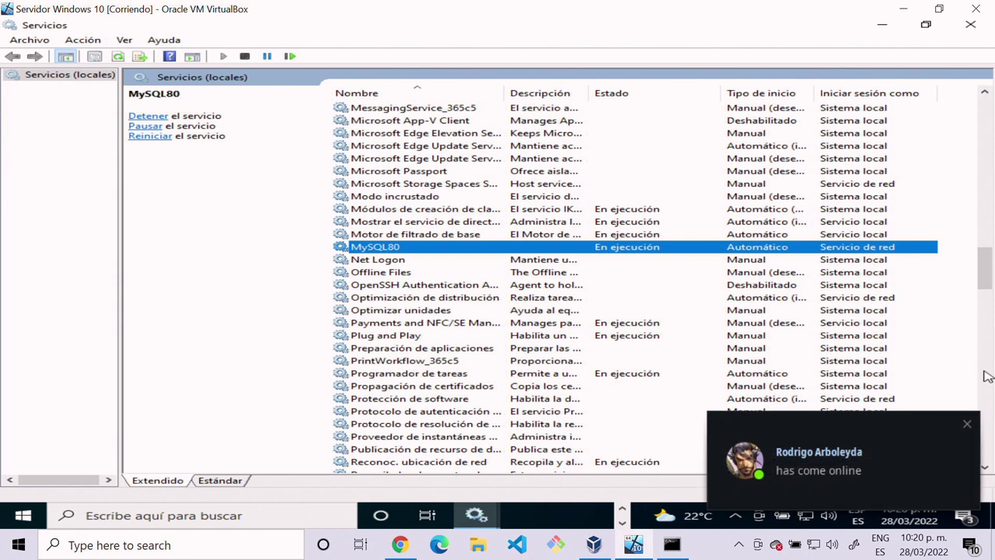
{"action": "left_click", "coordinate": [967, 424]}
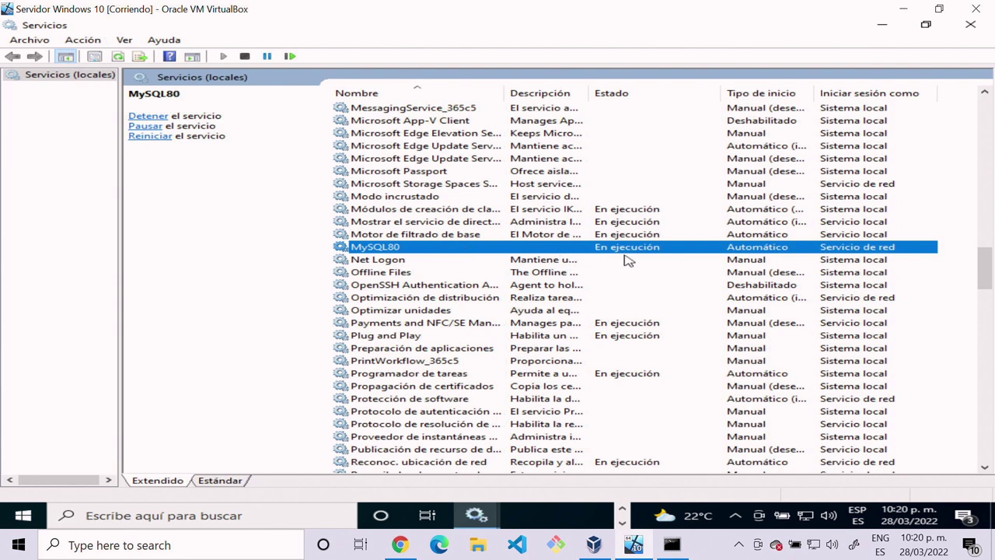
Step: Close the Servicios window and switch to the MySQL Workbench window containing the CREATE USER query
{"action": "left_click", "coordinate": [970, 25]}
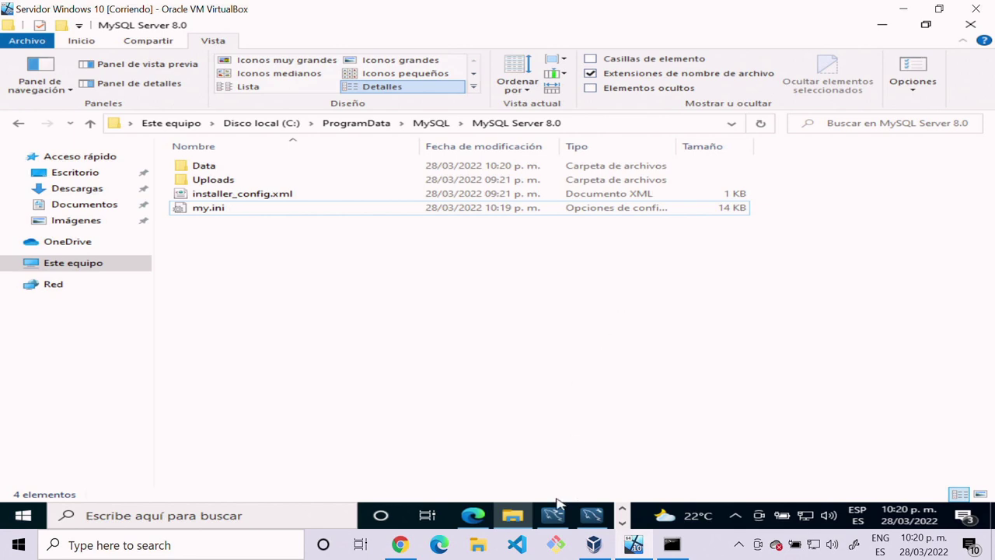
{"action": "left_click", "coordinate": [589, 516]}
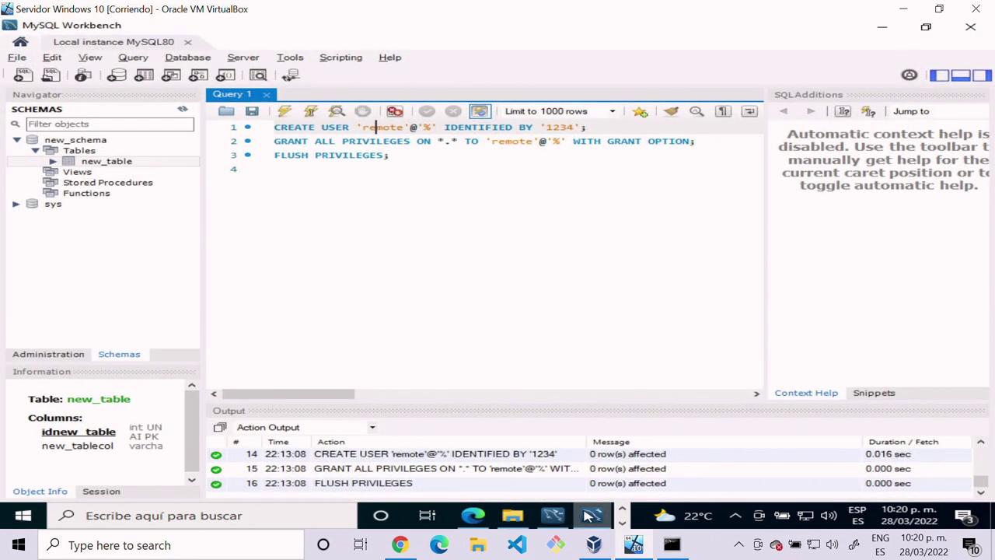
Step: Review the three-statement query, examining the user name, host wildcard and password clause of the CREATE USER statement
{"action": "left_click", "coordinate": [498, 191]}
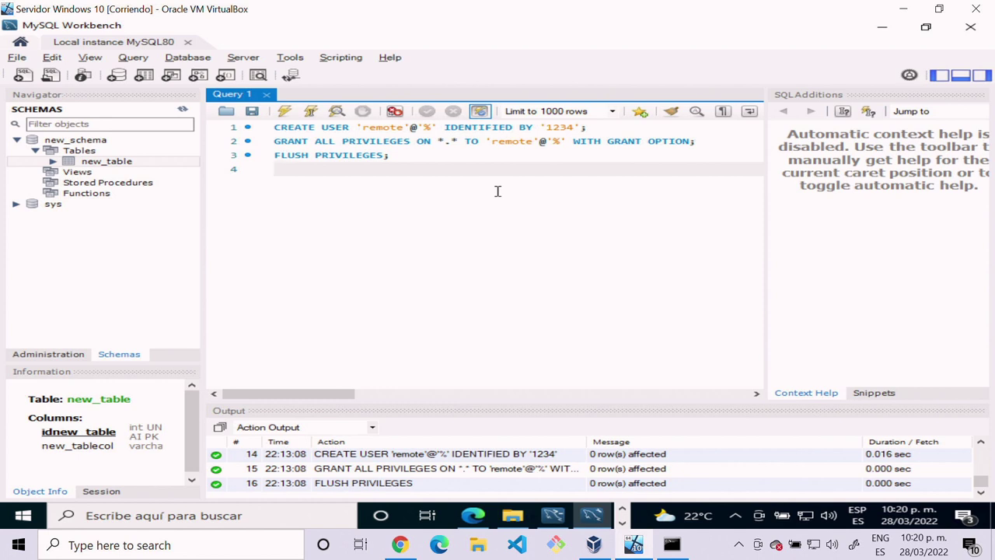
{"action": "left_click_drag", "start_coordinate": [498, 158], "coordinate": [244, 117]}
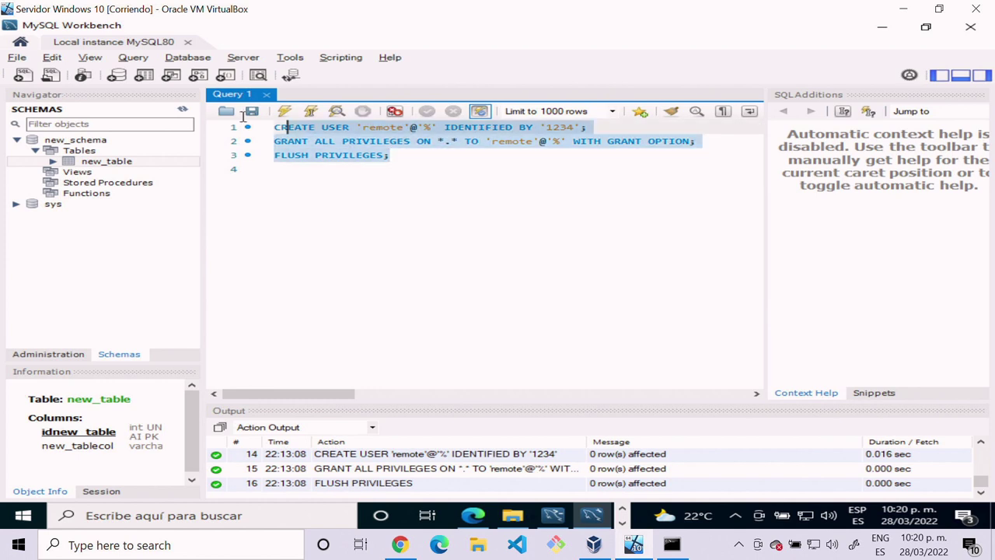
{"action": "left_click", "coordinate": [491, 171]}
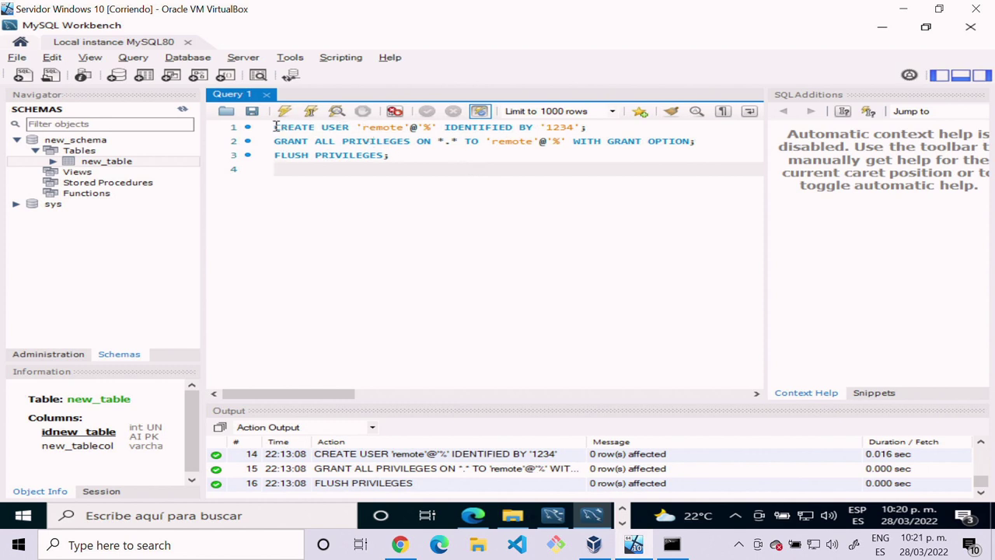
{"action": "left_click_drag", "start_coordinate": [274, 127], "coordinate": [417, 132]}
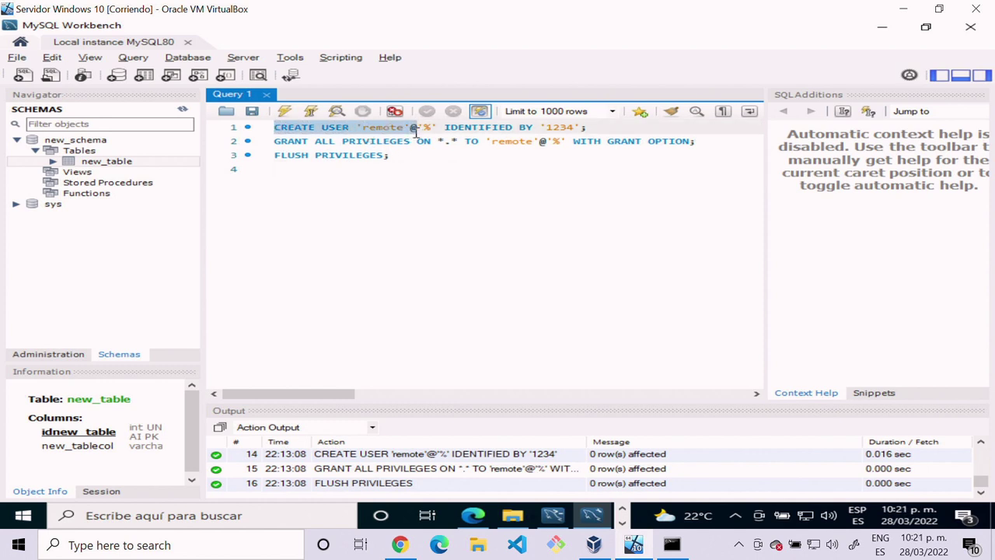
{"action": "double_click", "coordinate": [394, 128]}
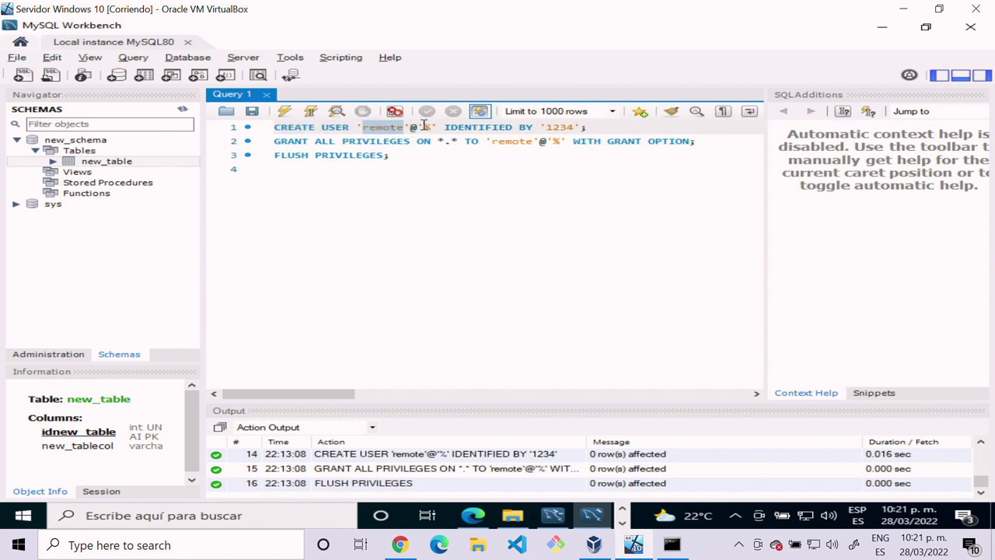
{"action": "double_click", "coordinate": [427, 128]}
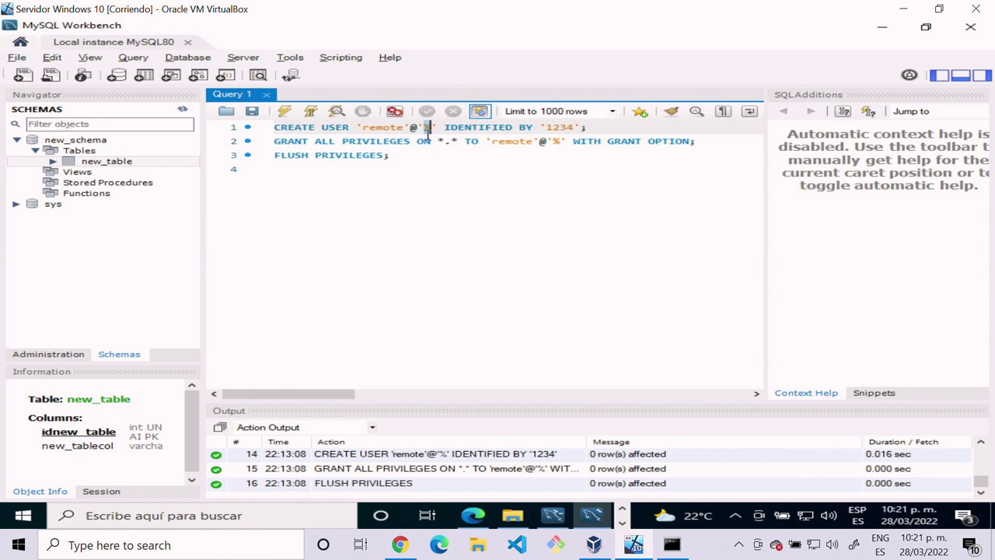
{"action": "left_click", "coordinate": [426, 128]}
{"action": "scroll", "coordinate": [445, 145], "scroll_direction": "up", "scroll_amount": 1}
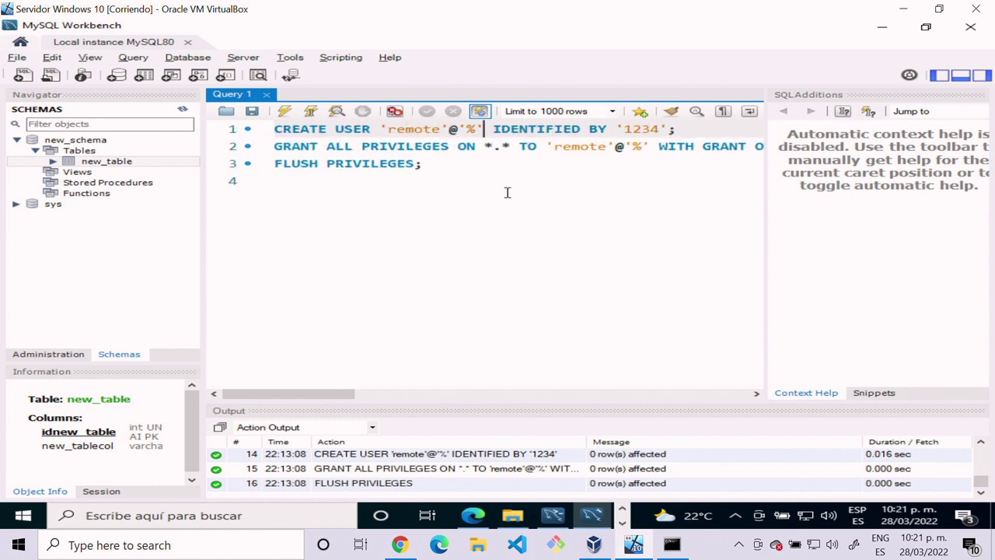
{"action": "scroll", "coordinate": [506, 193], "scroll_direction": "up", "scroll_amount": 1}
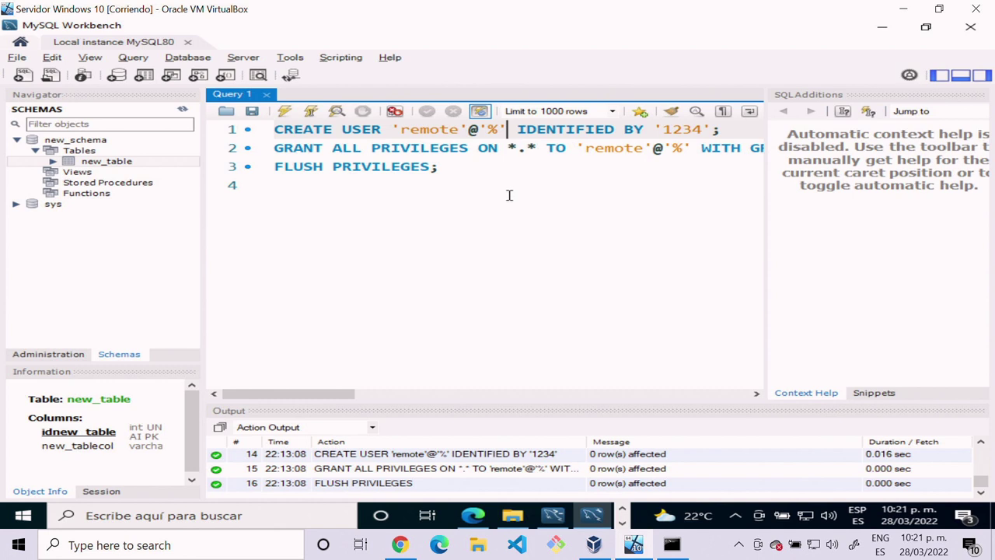
{"action": "double_click", "coordinate": [427, 129]}
{"action": "double_click", "coordinate": [492, 129]}
{"action": "double_click", "coordinate": [565, 129]}
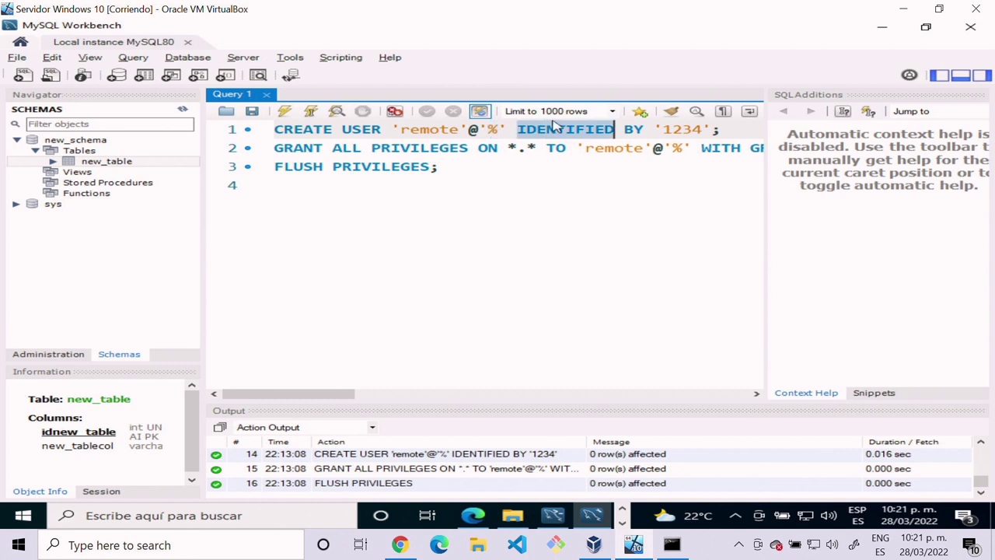
{"action": "double_click", "coordinate": [640, 129]}
{"action": "double_click", "coordinate": [681, 129]}
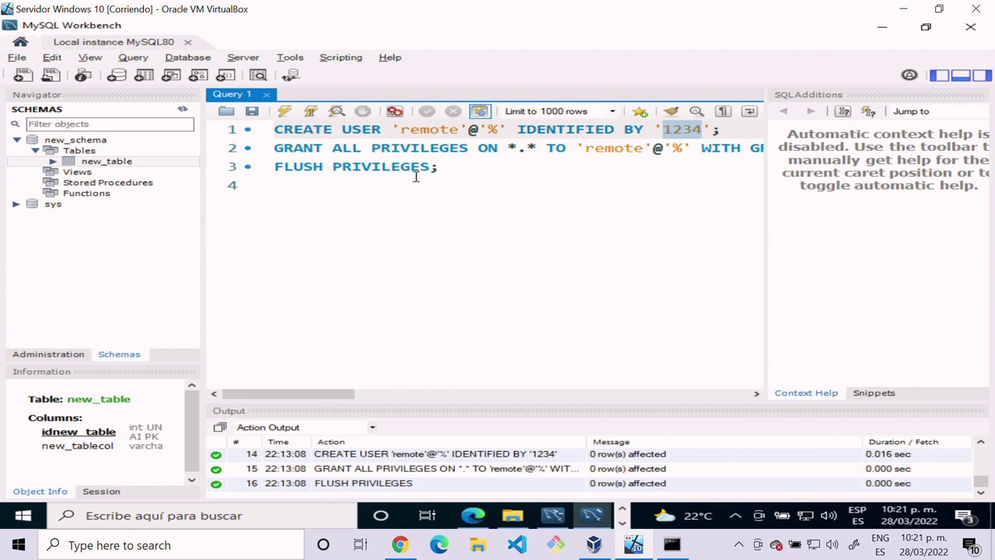
Step: Examine the GRANT ALL PRIVILEGES statement on line 2, including its *.* scope and the 'remote' user it targets
{"action": "left_click", "coordinate": [369, 148]}
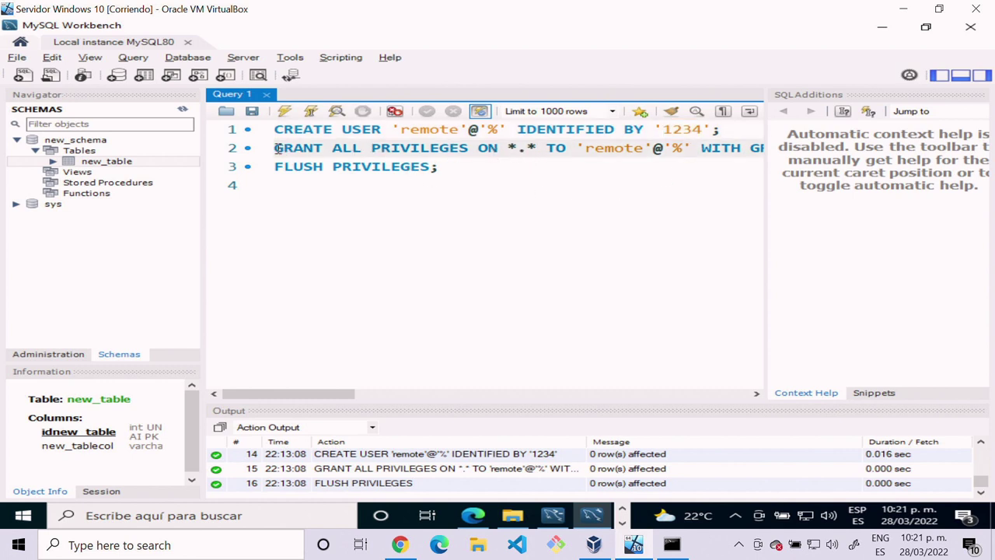
{"action": "left_click_drag", "start_coordinate": [275, 149], "coordinate": [535, 148]}
{"action": "left_click", "coordinate": [510, 150]}
{"action": "left_click", "coordinate": [554, 148]}
{"action": "double_click", "coordinate": [626, 149]}
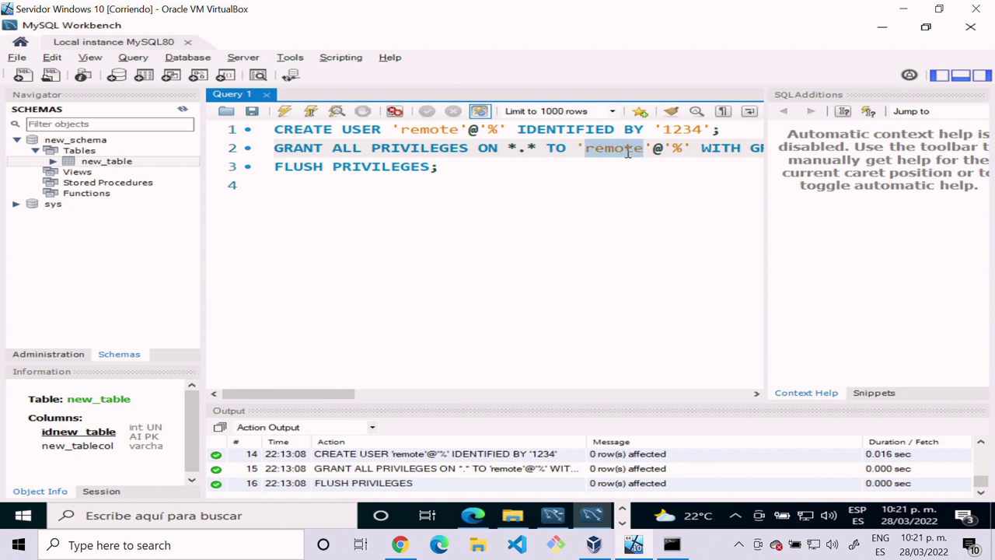